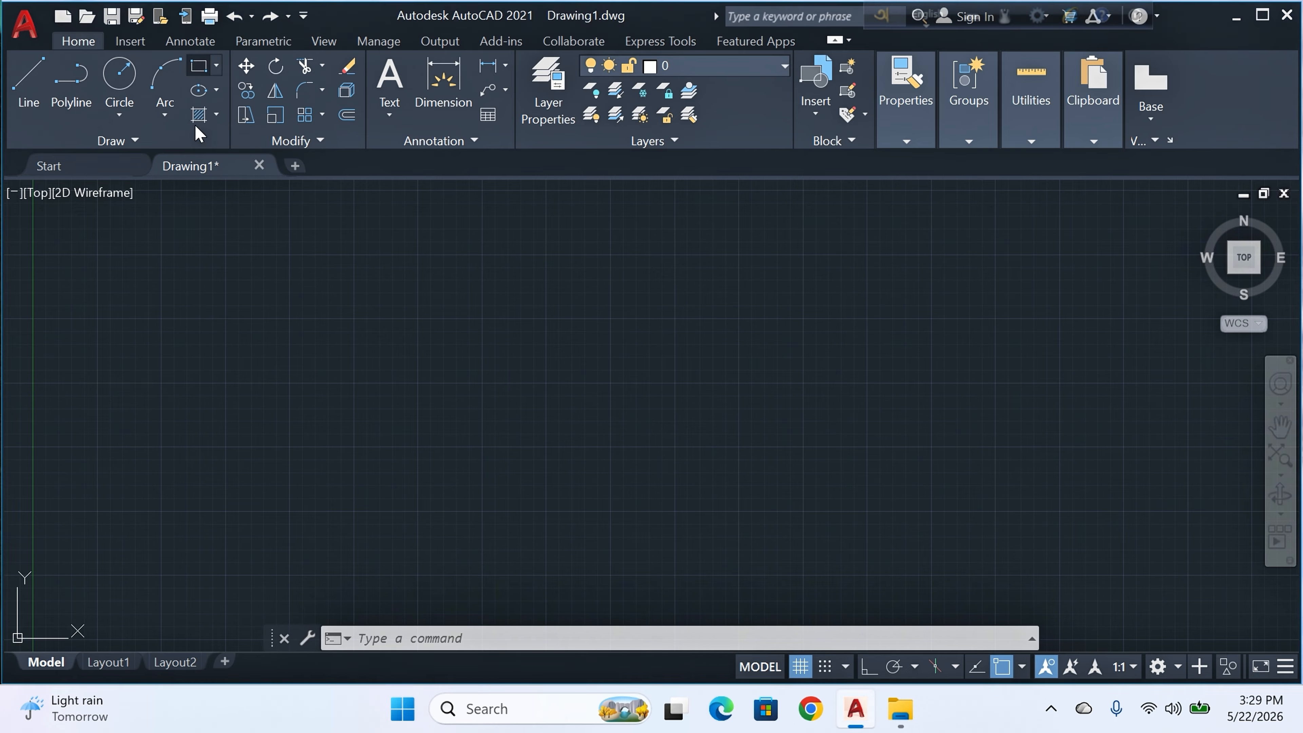
- Draw a wide rectangle in the upper-left part of the empty drawing area
left_click(154, 288)
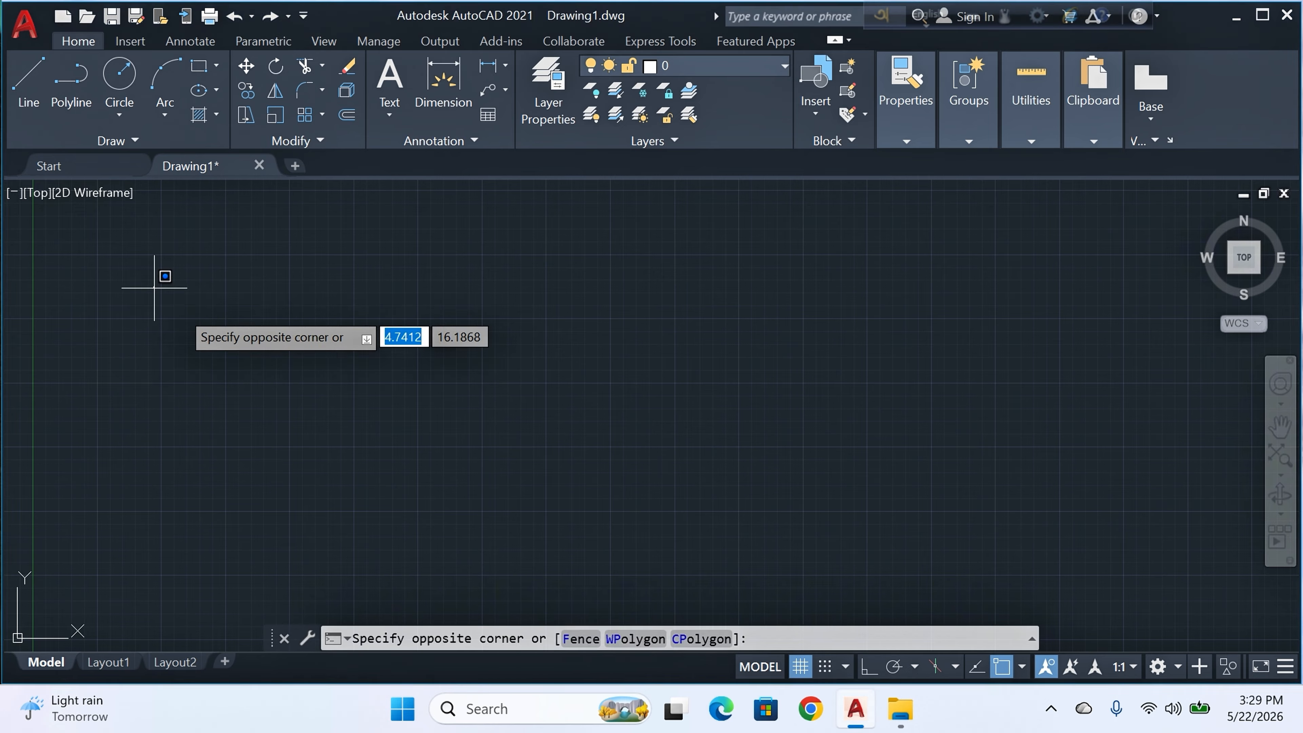
left_click(198, 66)
left_click(154, 285)
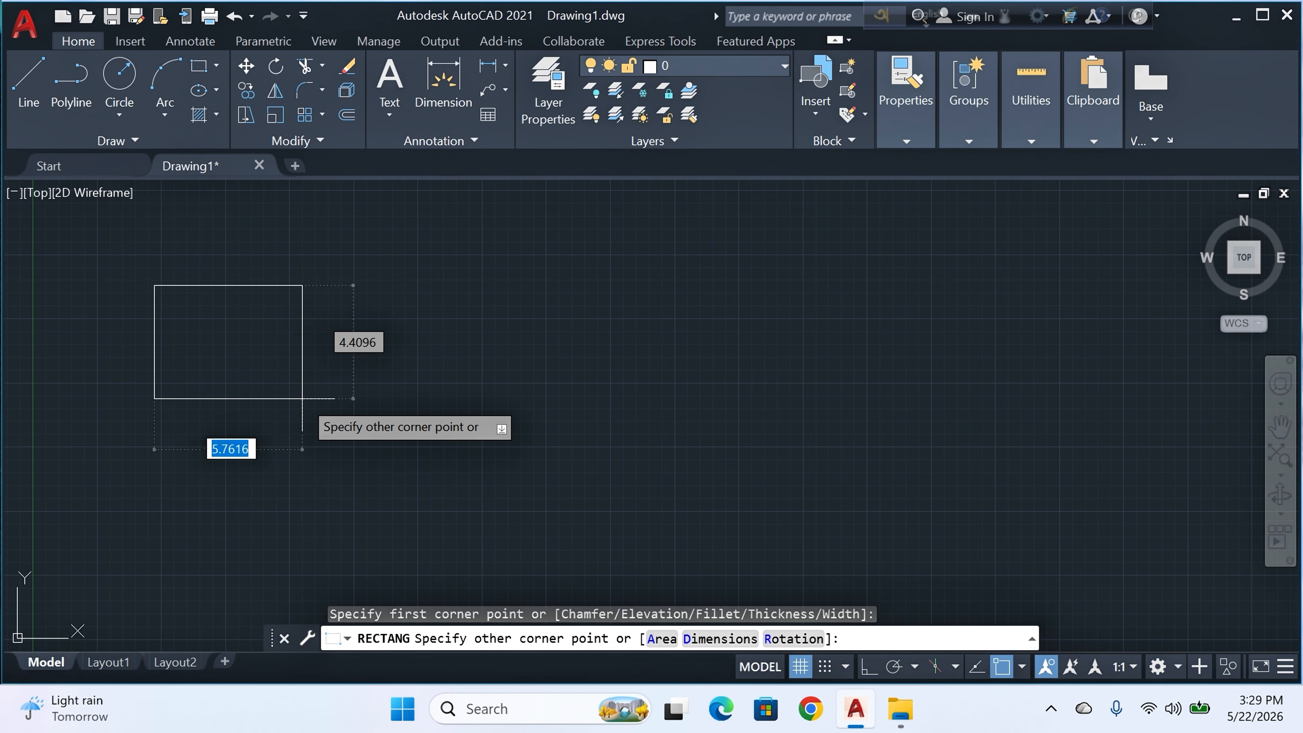
left_click(382, 391)
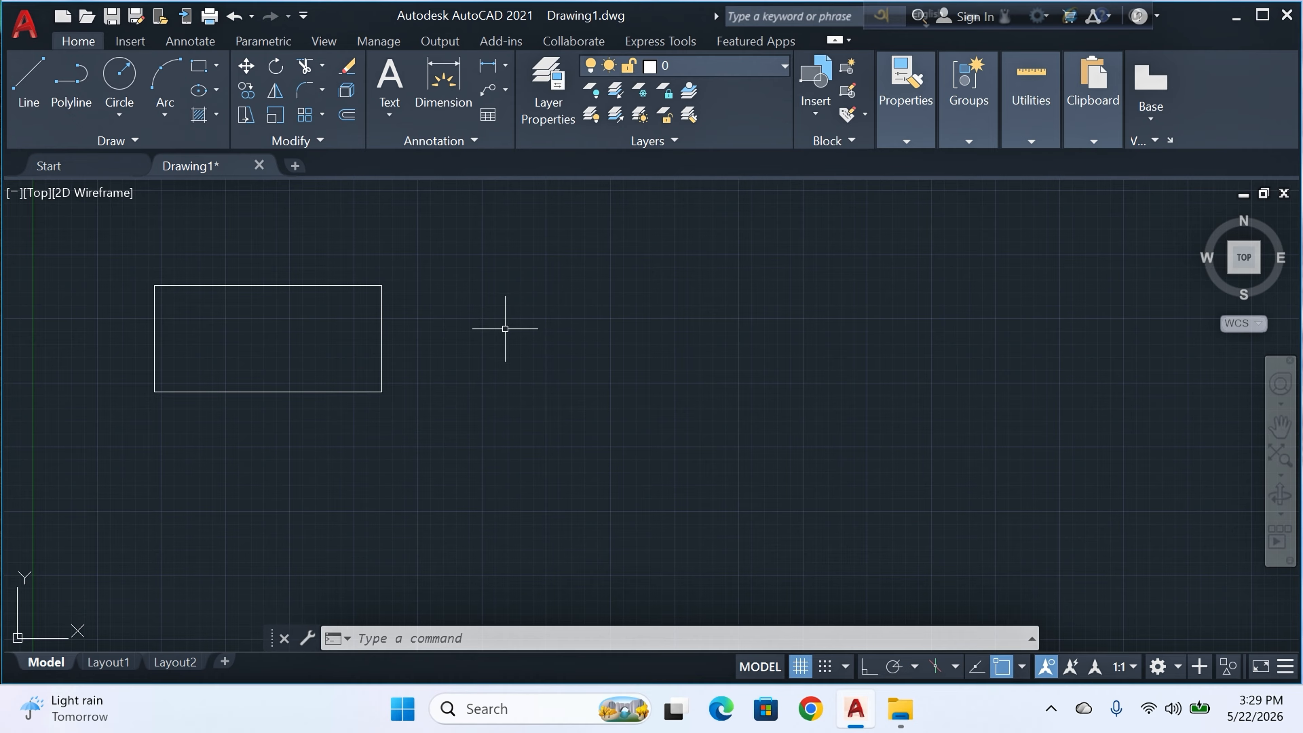
- Move the rectangle from its centre horizontally to the right by about 28.2 units, with Ortho mode turned on
type("MO")
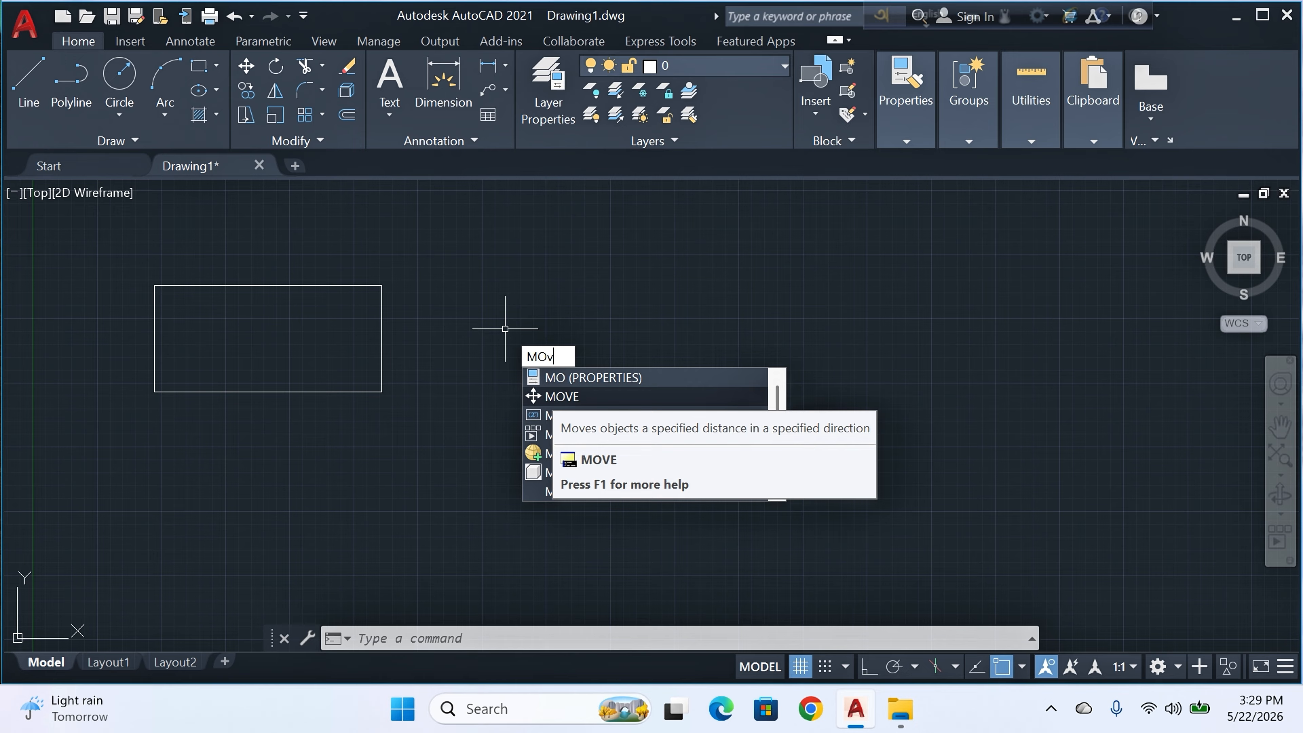
type("VE")
left_click(561, 377)
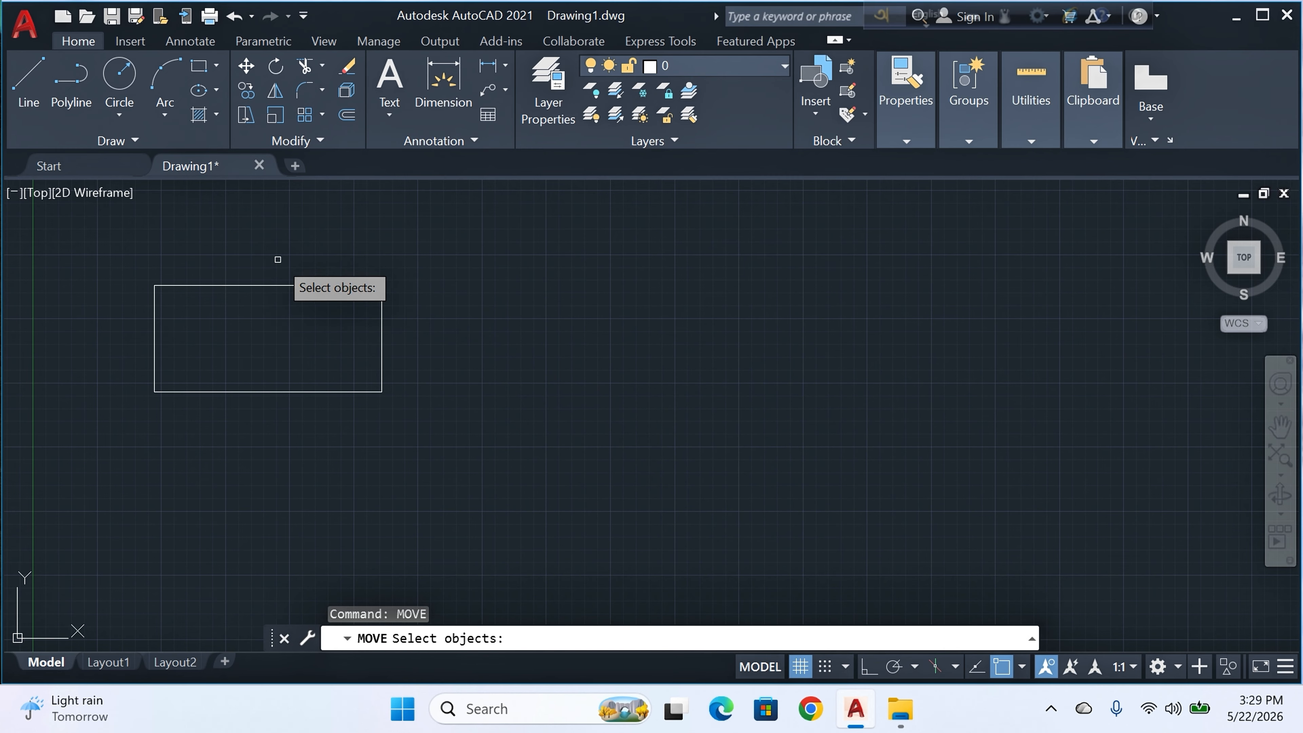
left_click(284, 287)
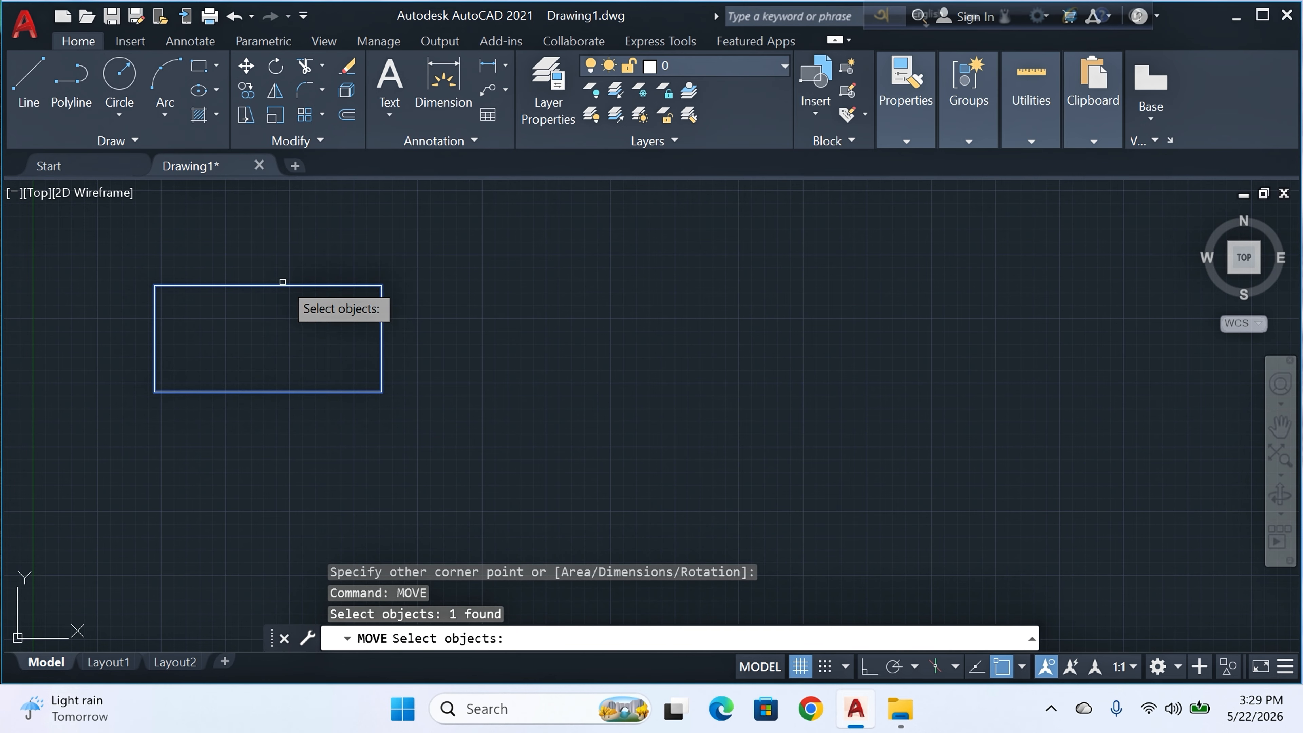
key("Return")
left_click(267, 338)
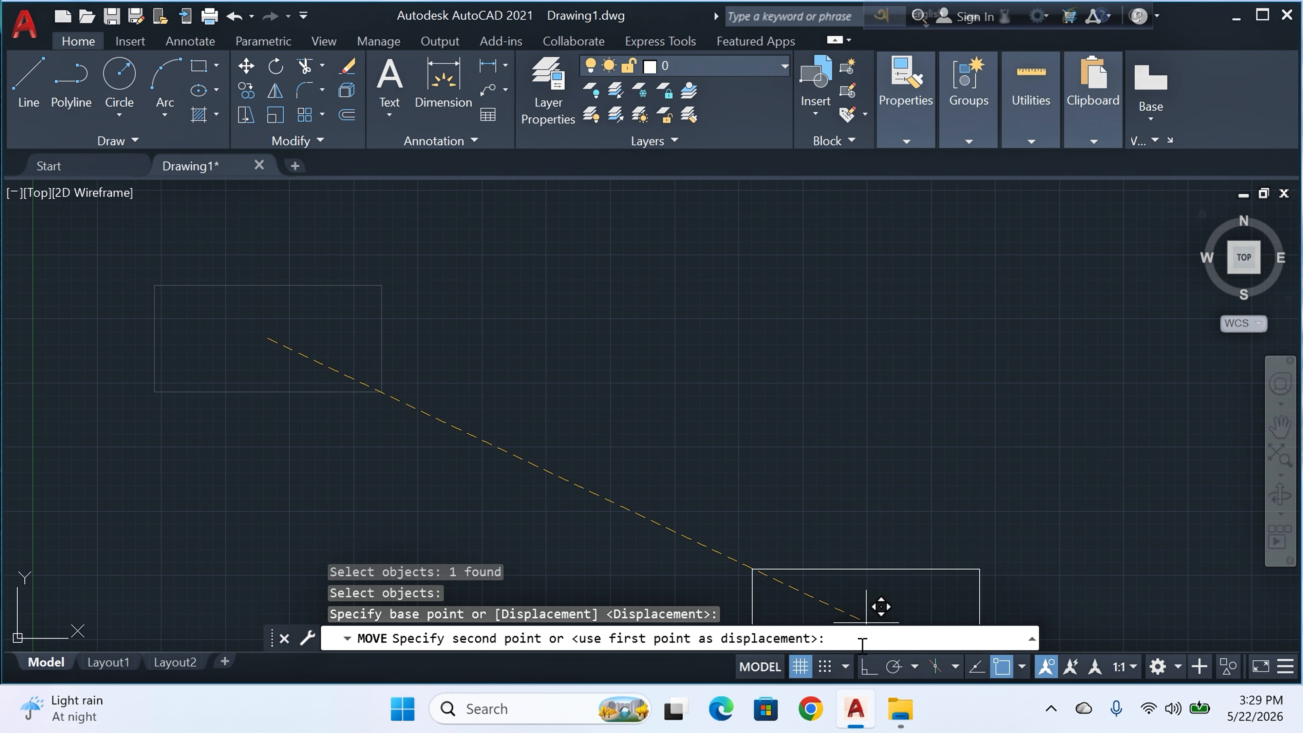
left_click(867, 668)
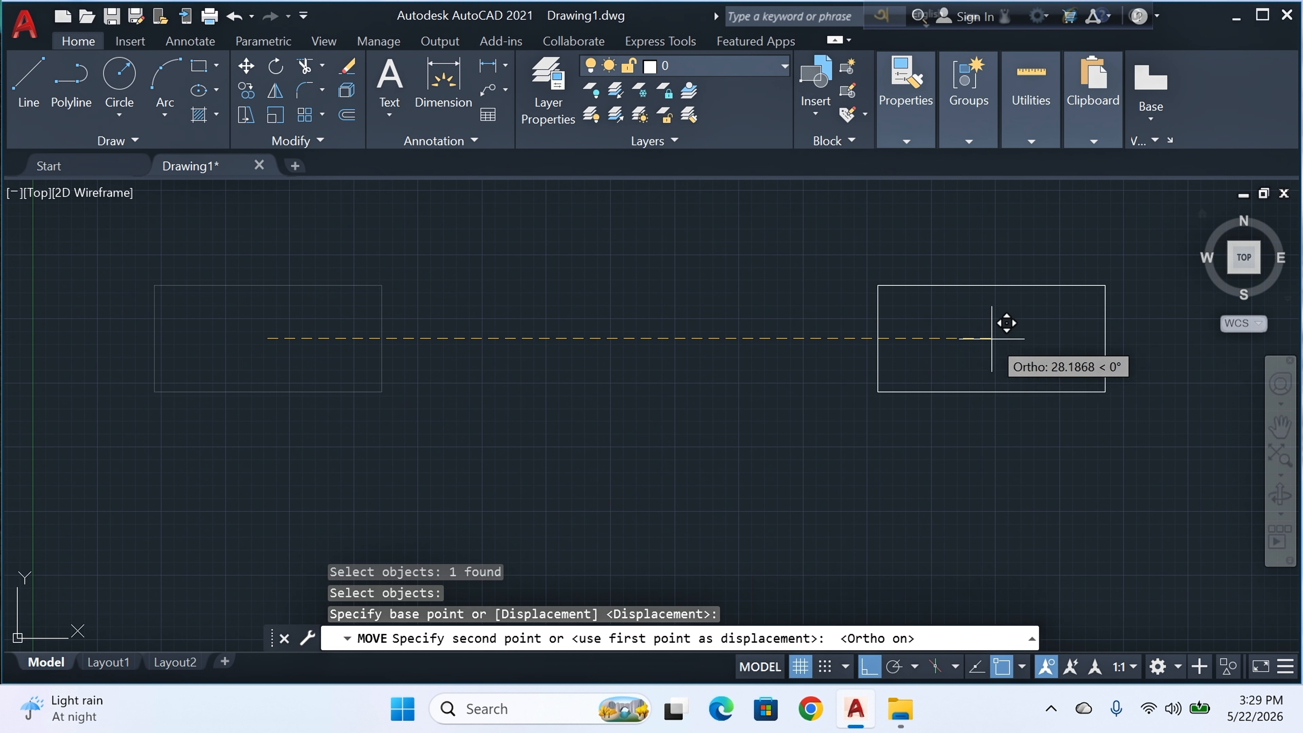
left_click(993, 333)
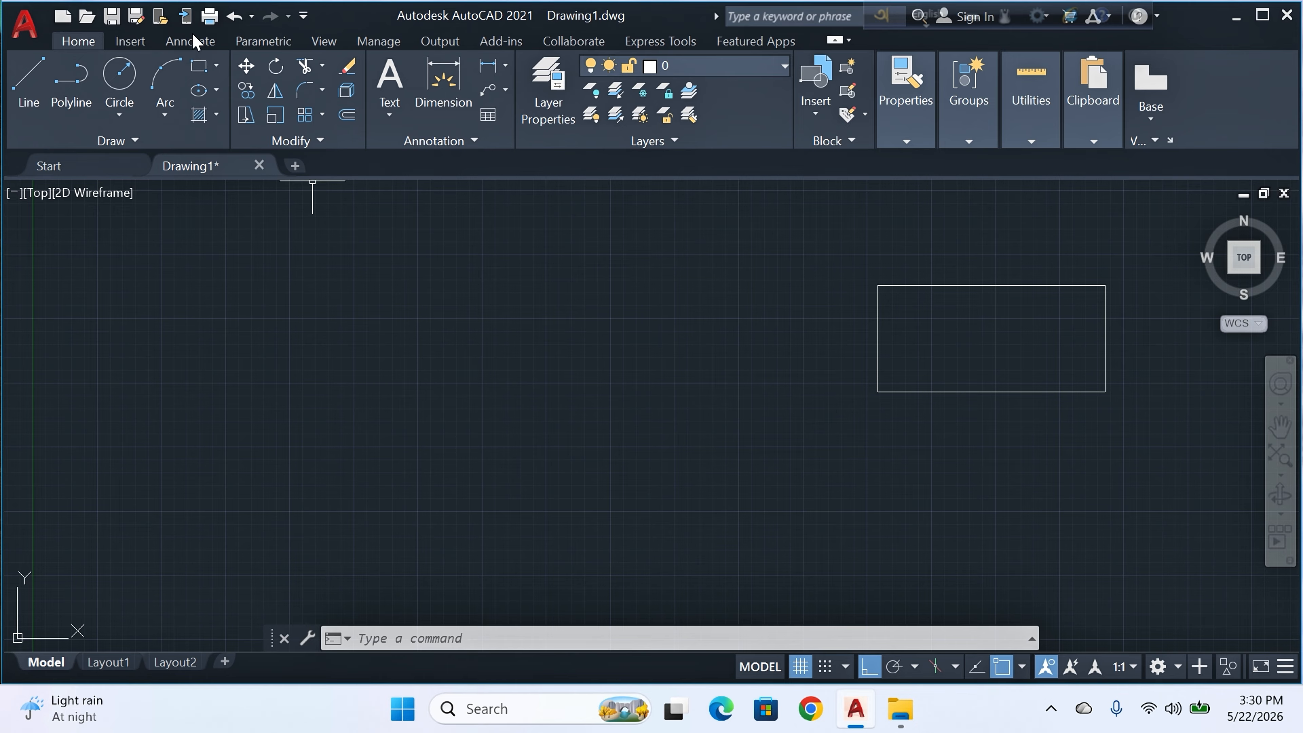
- Copy the rectangle from its centre twice, placing one copy straight to its left and one straight below it
type("COPY")
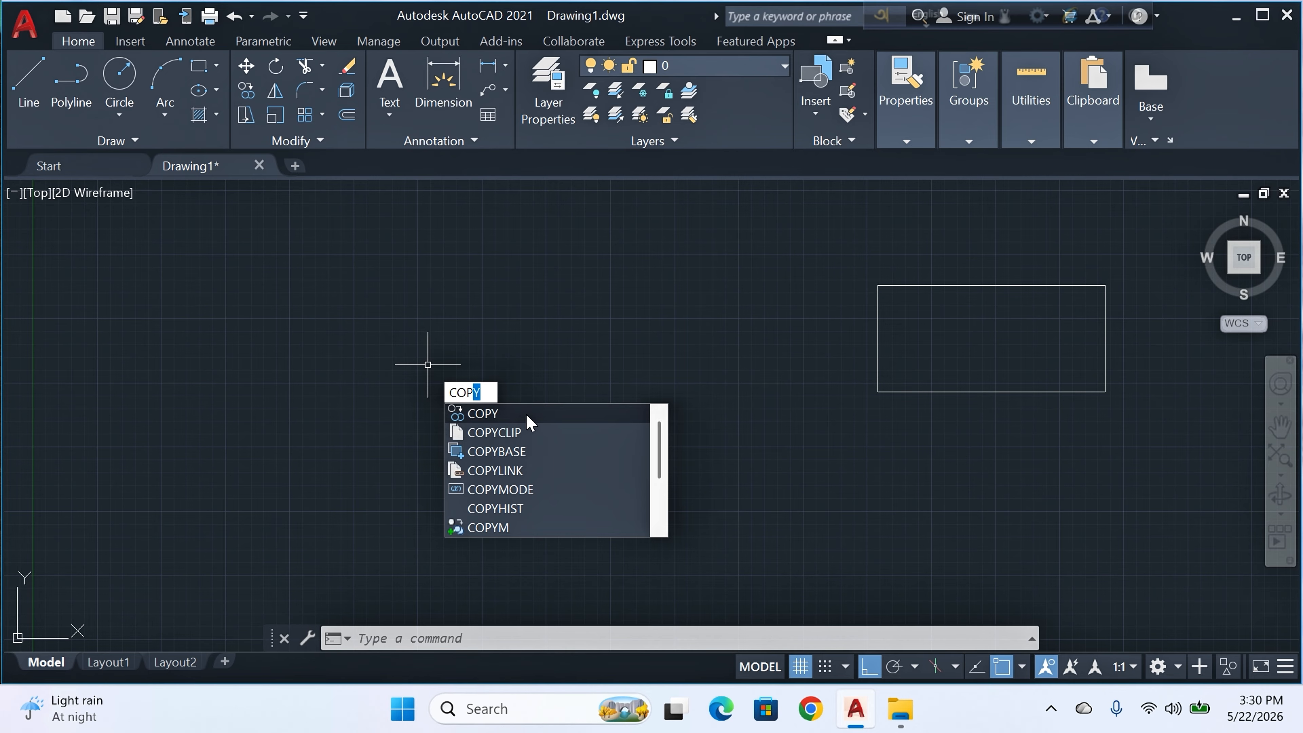
left_click(527, 417)
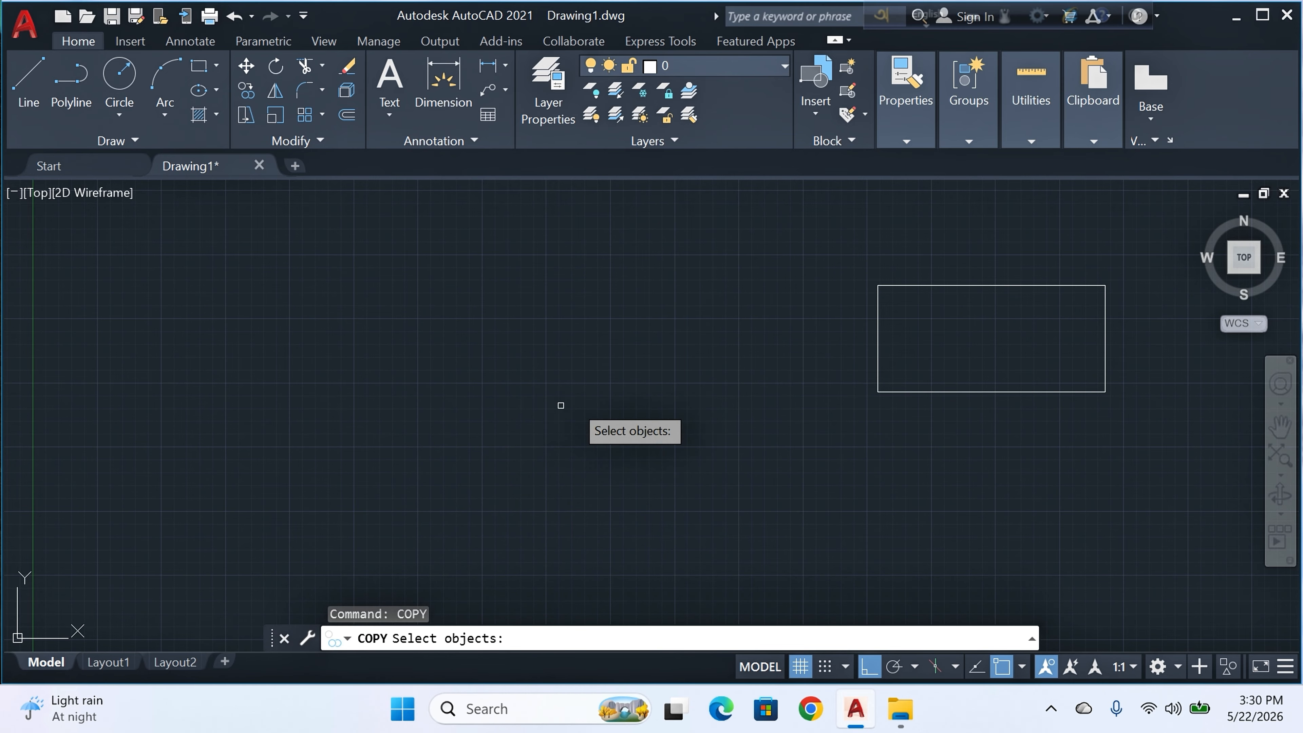
left_click(975, 286)
key("Return")
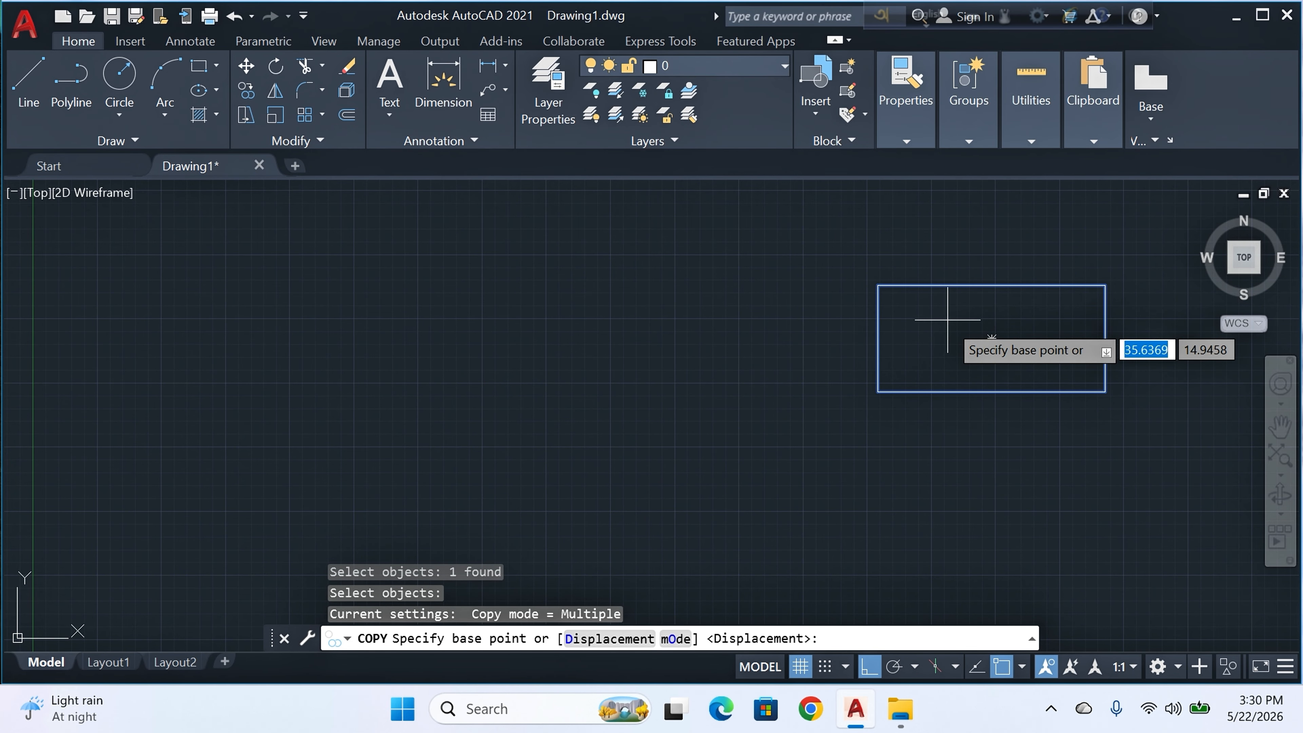
left_click(992, 339)
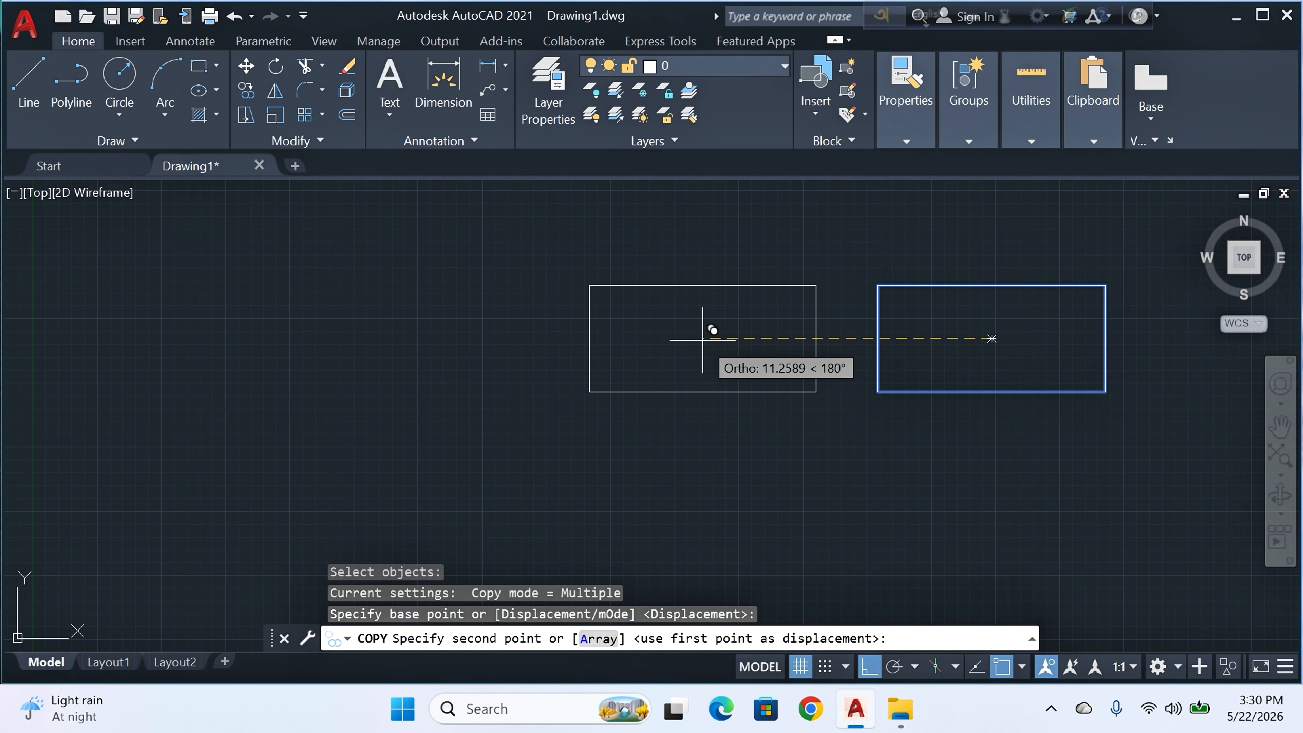
left_click(661, 336)
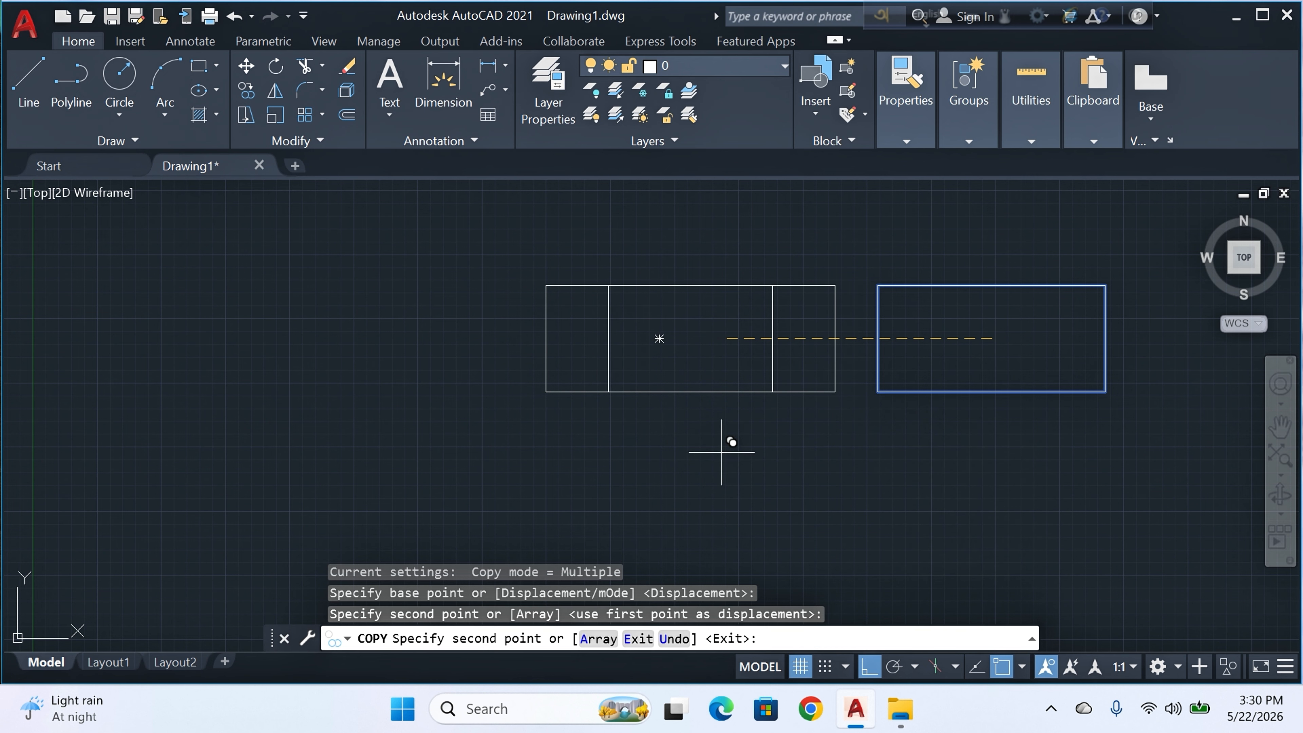
left_click(968, 528)
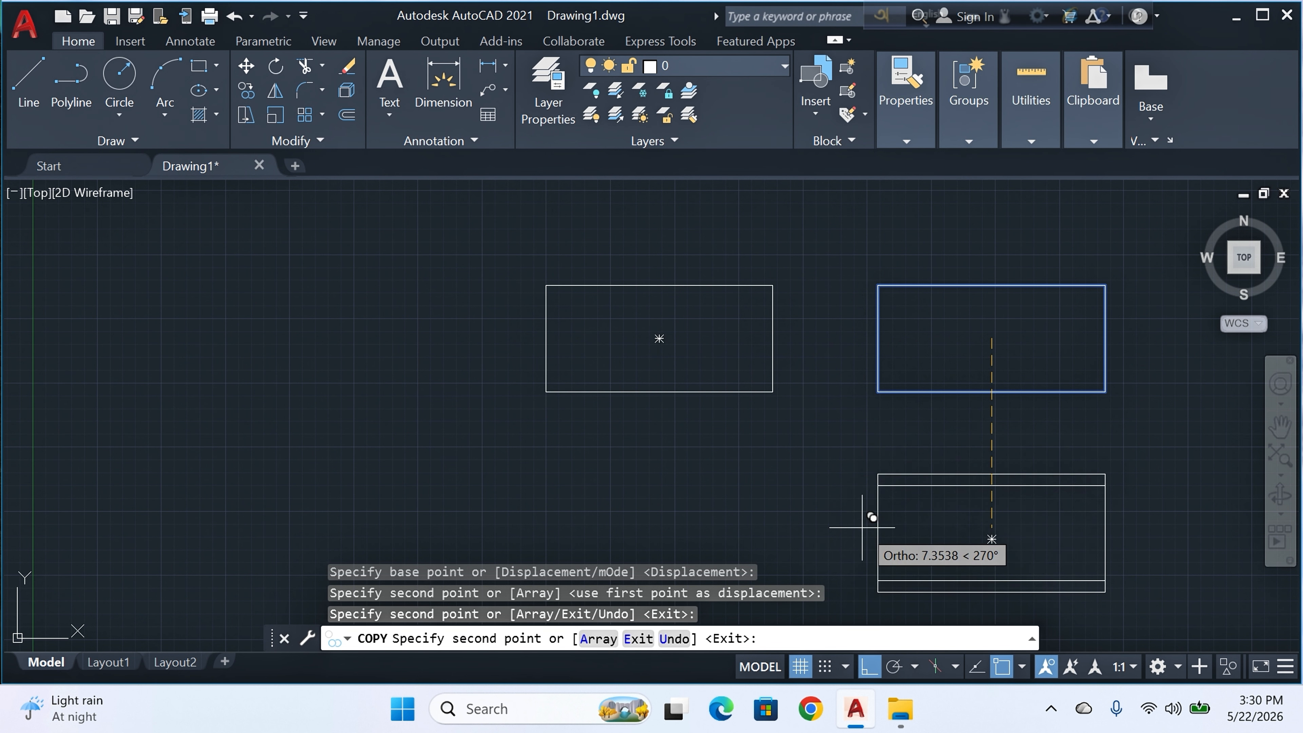
key("Return")
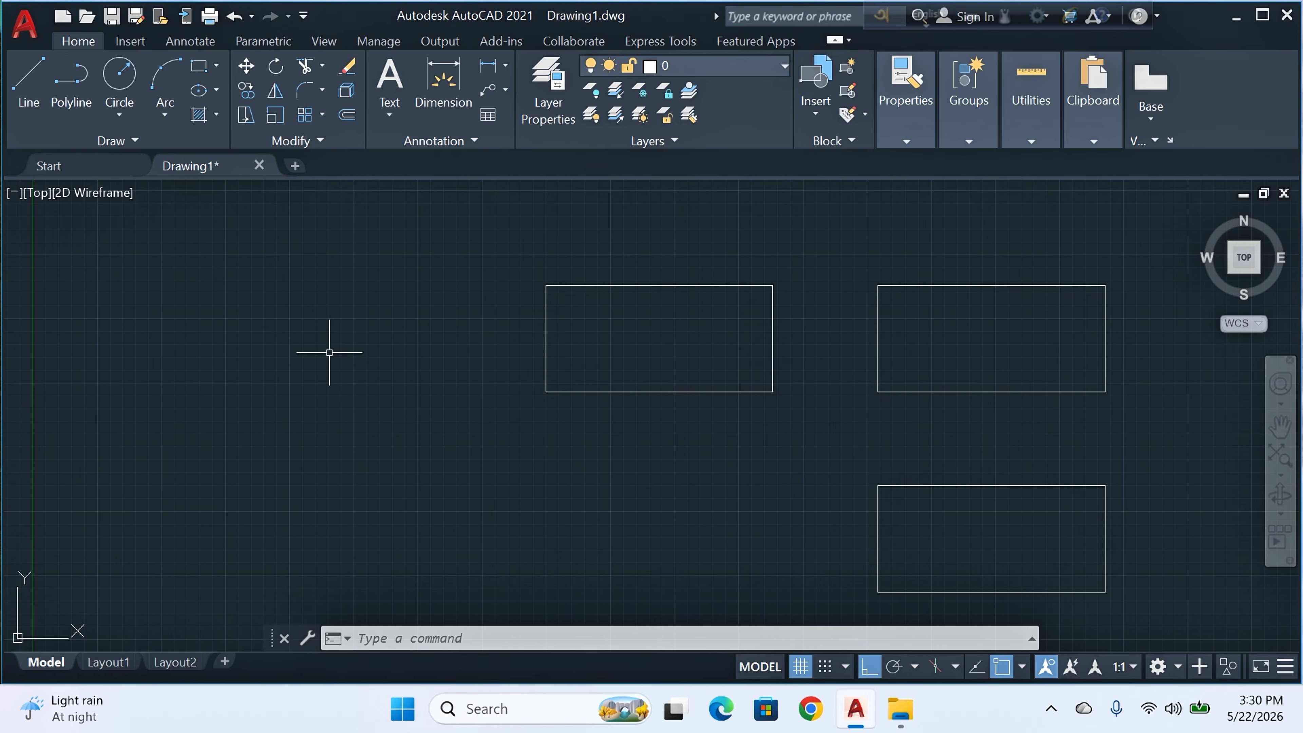
- Stretch the left rectangle's bottom edge straight down by its midpoint grip, making it a tall rectangle, and deselect it
left_click(634, 289)
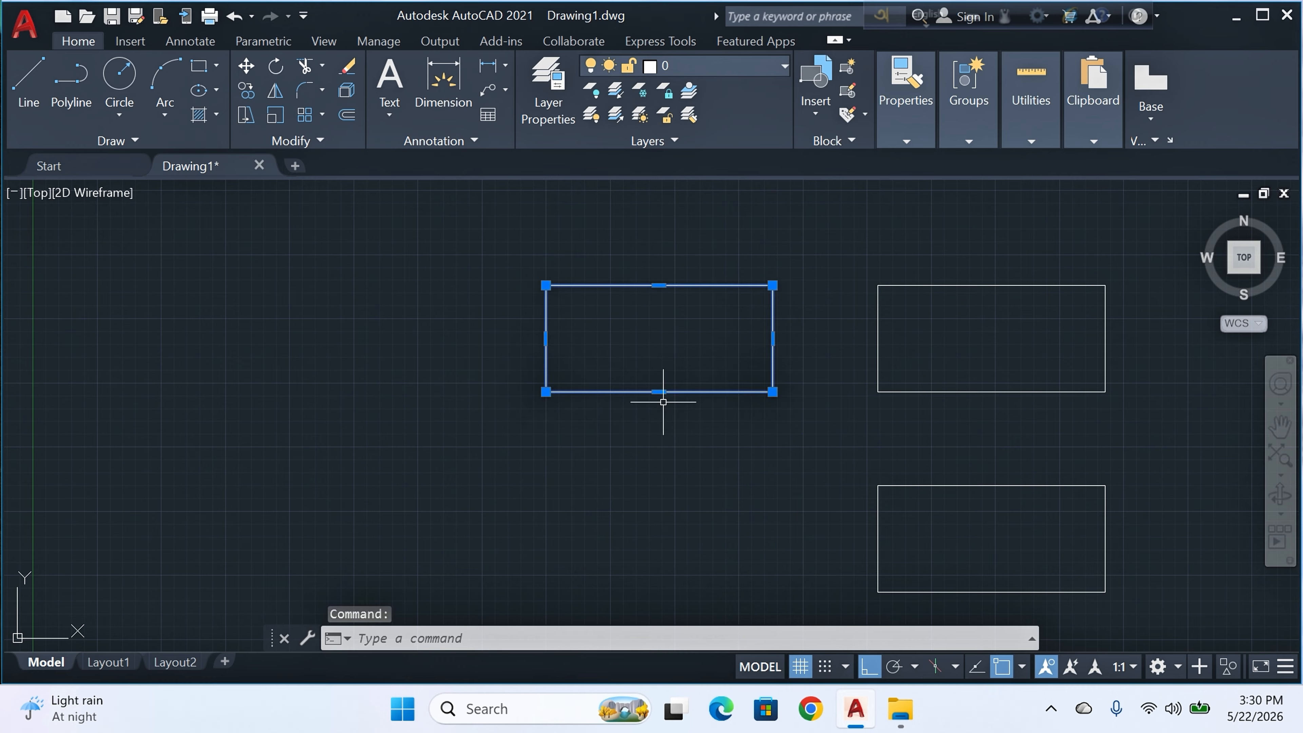
left_click(660, 392)
left_click(659, 567)
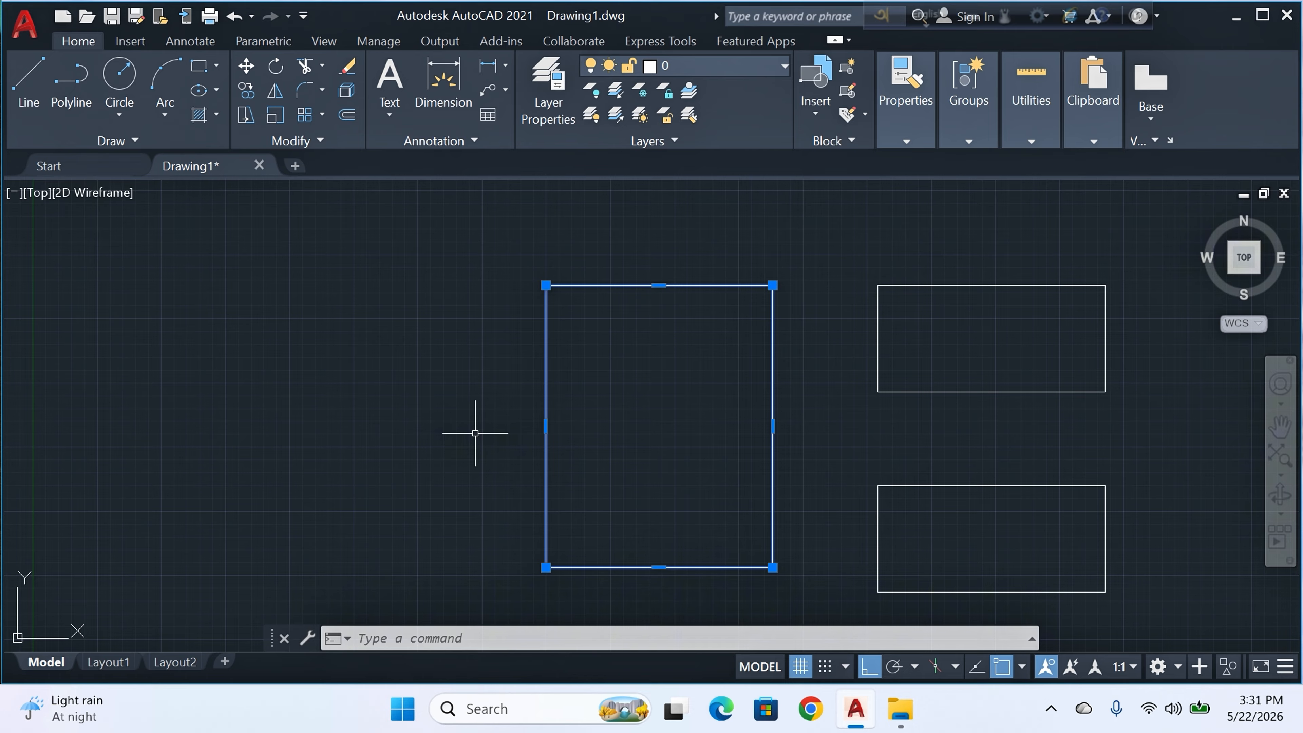
key("Escape")
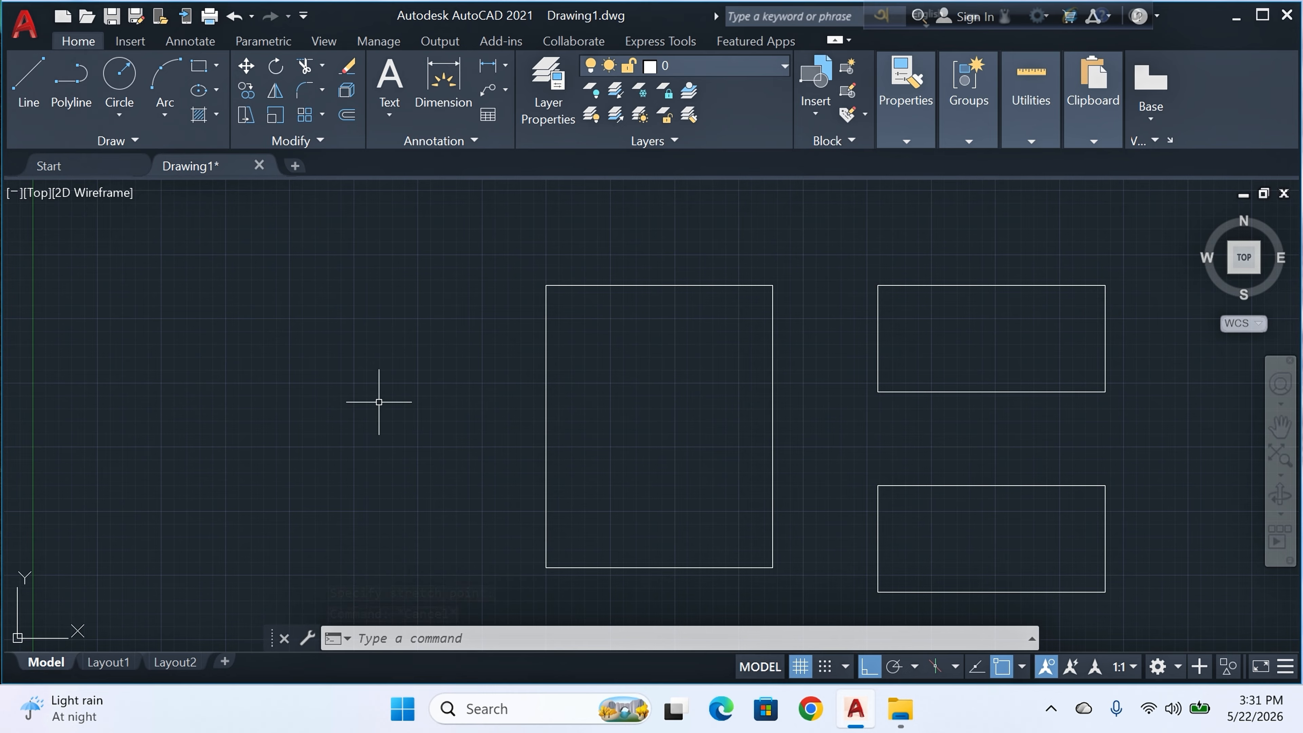
- Rotate the upper-right rectangle by 45 degrees about its centre, with Ortho mode turned off
type("RO")
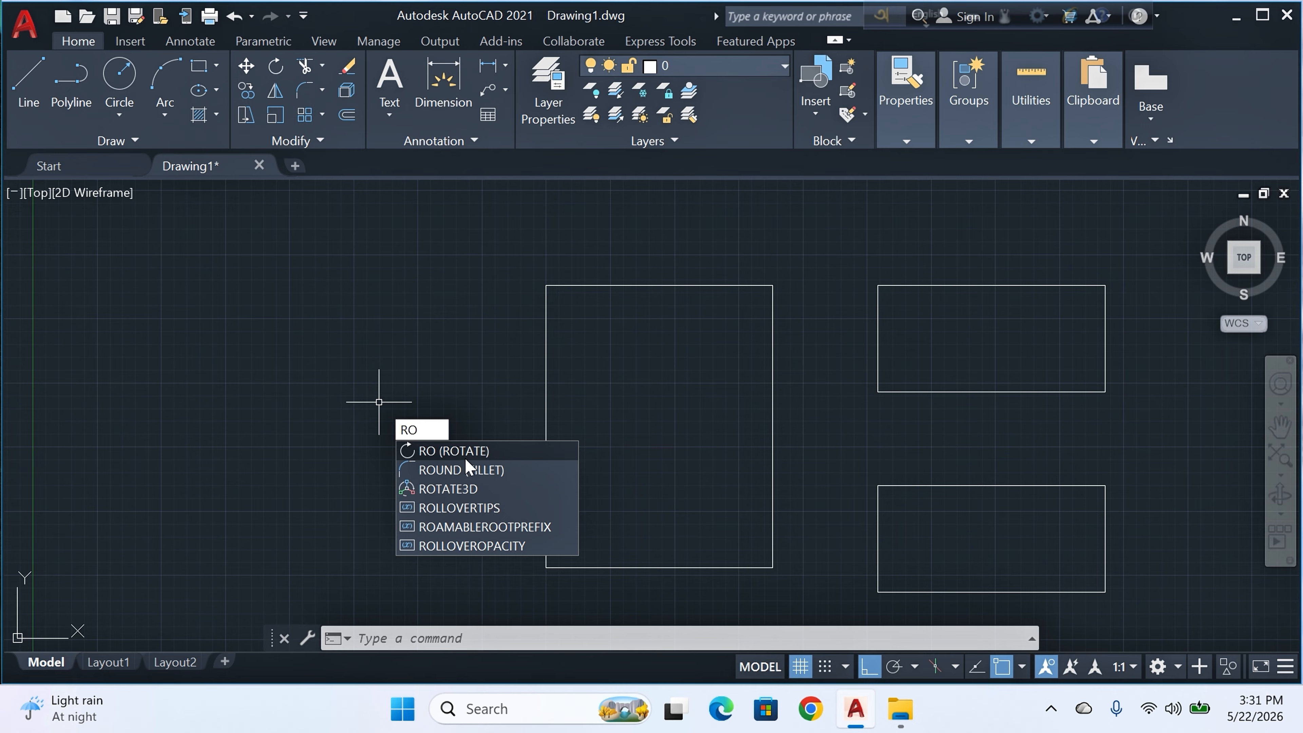
left_click(479, 452)
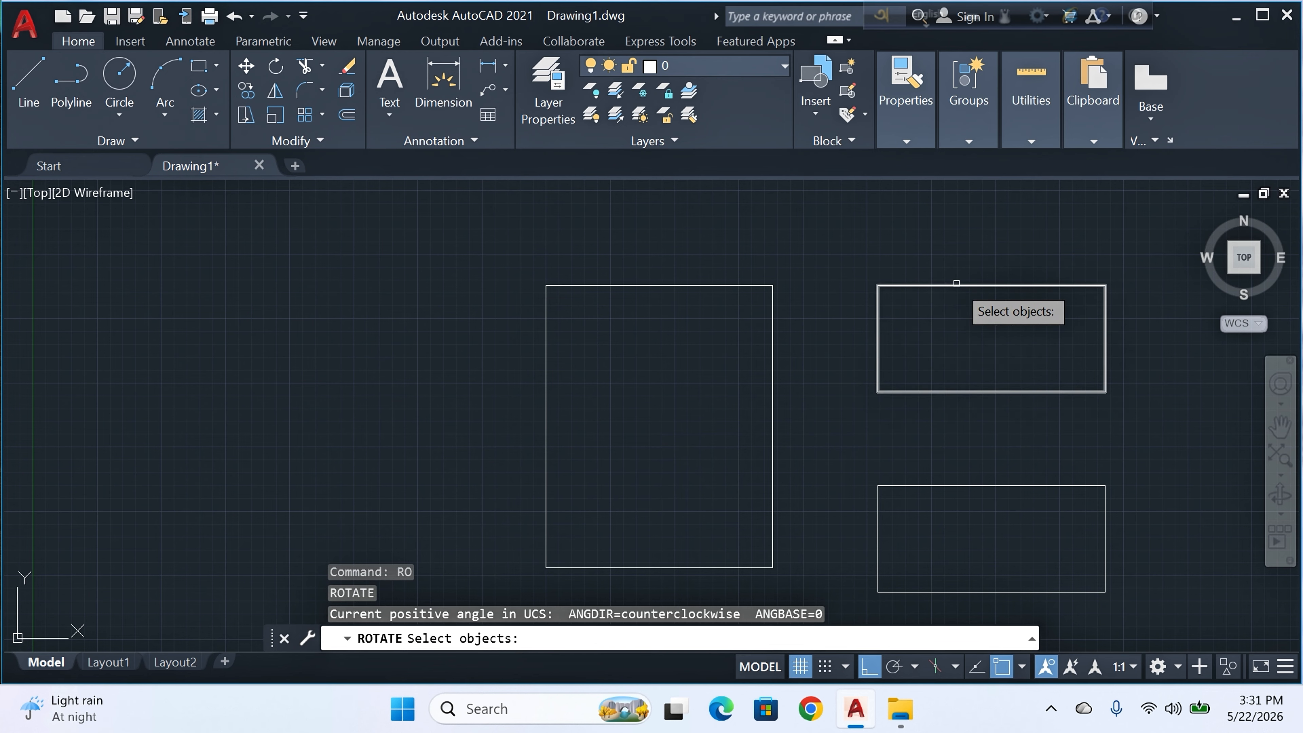
left_click(956, 285)
key("Return")
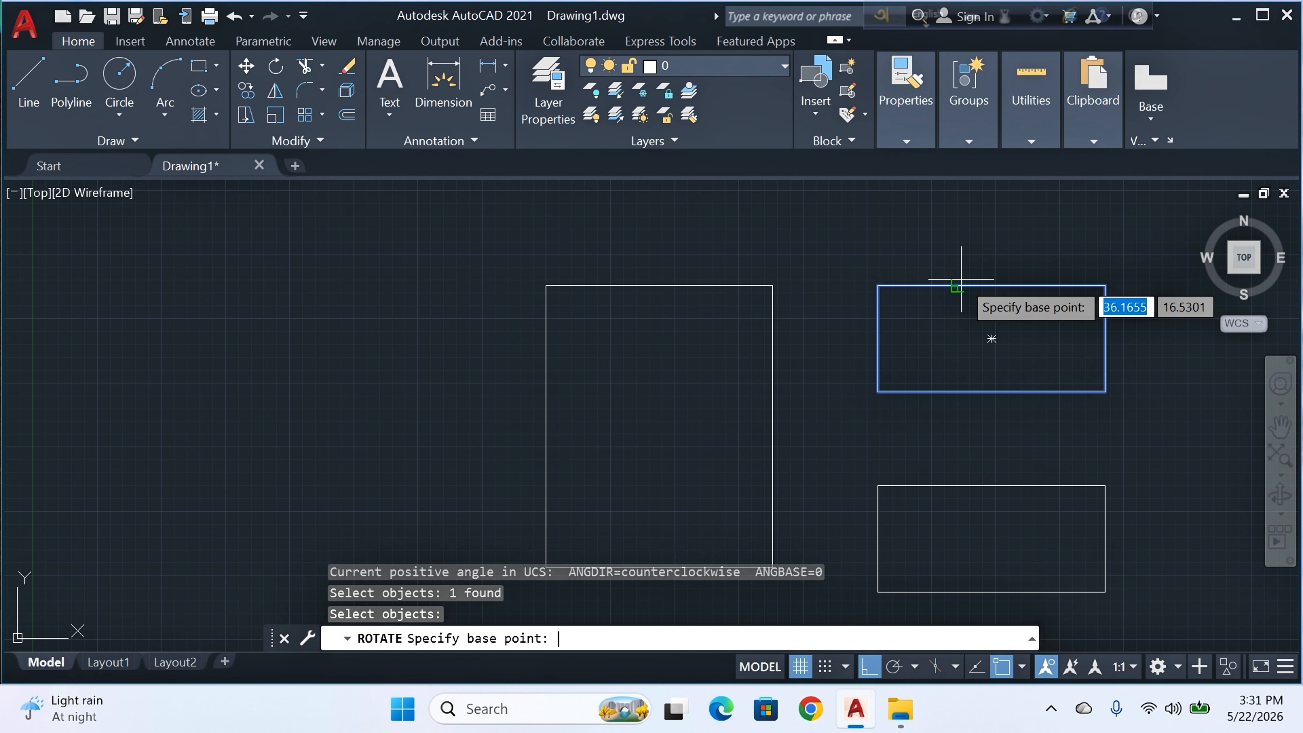
left_click(992, 338)
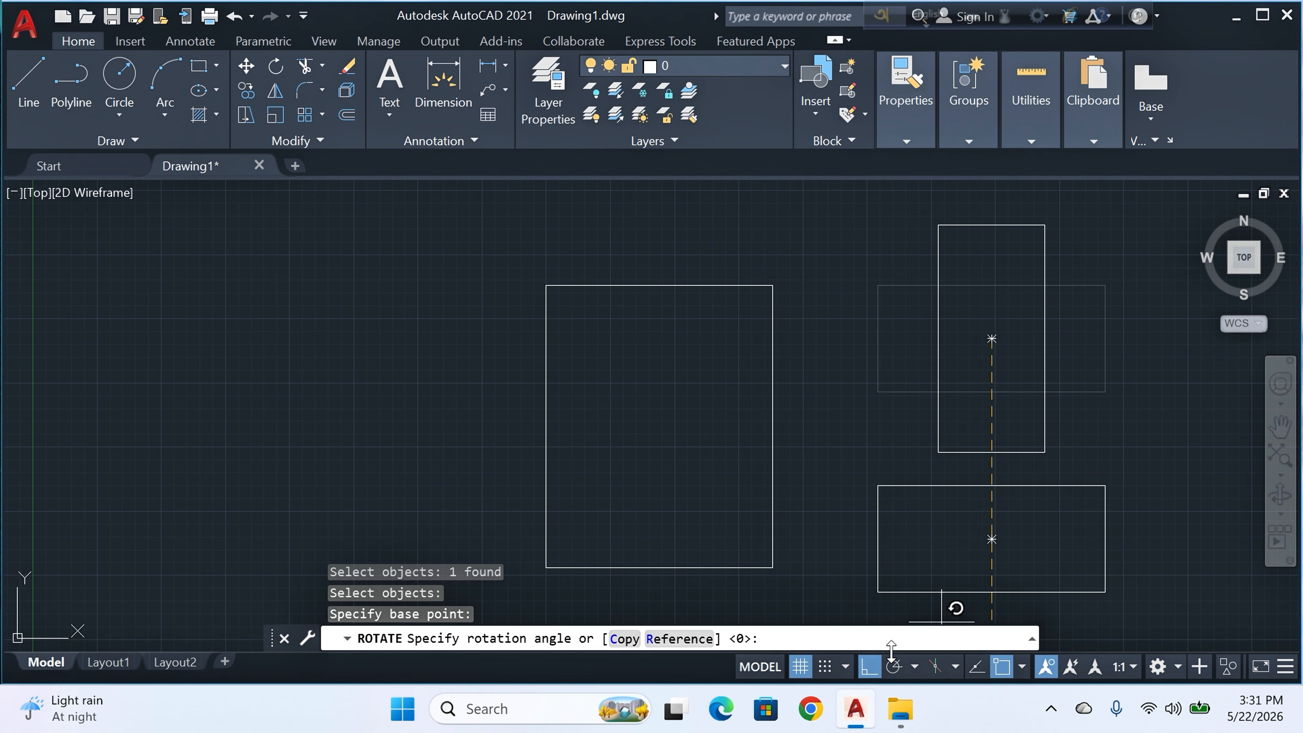
left_click(871, 668)
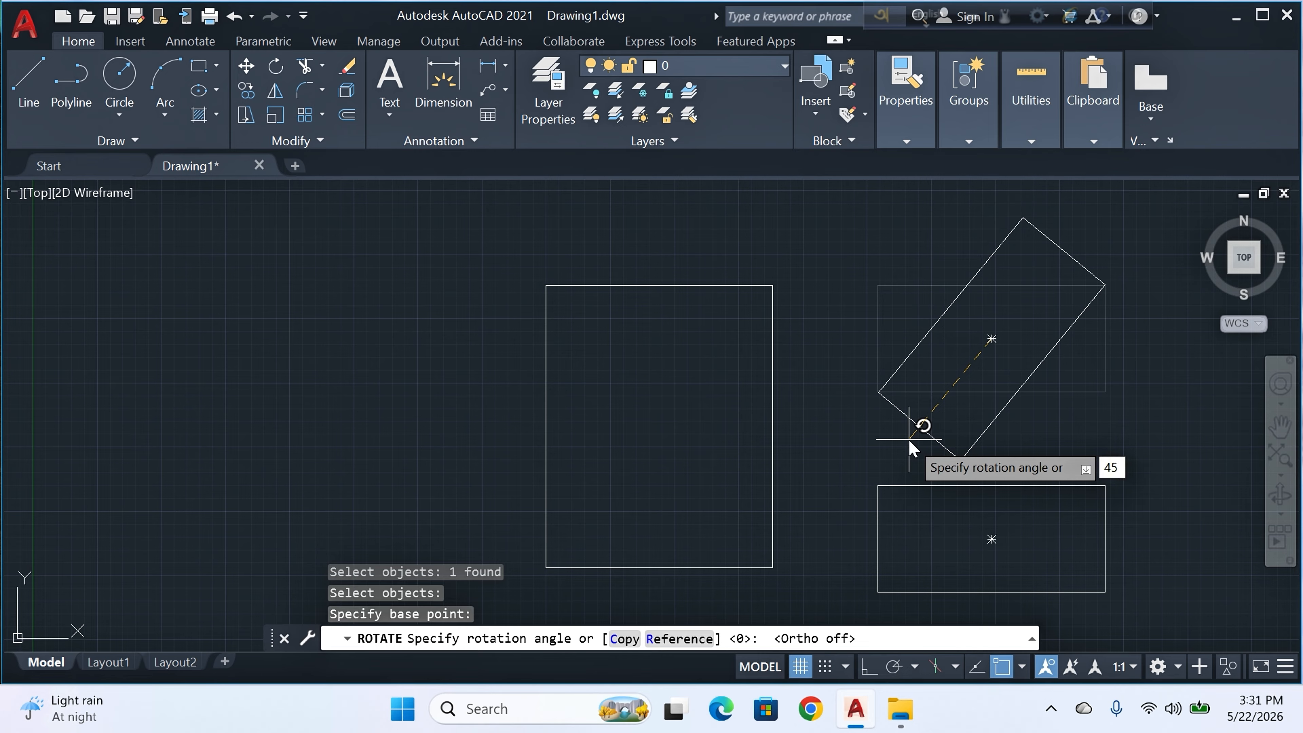
key("Return")
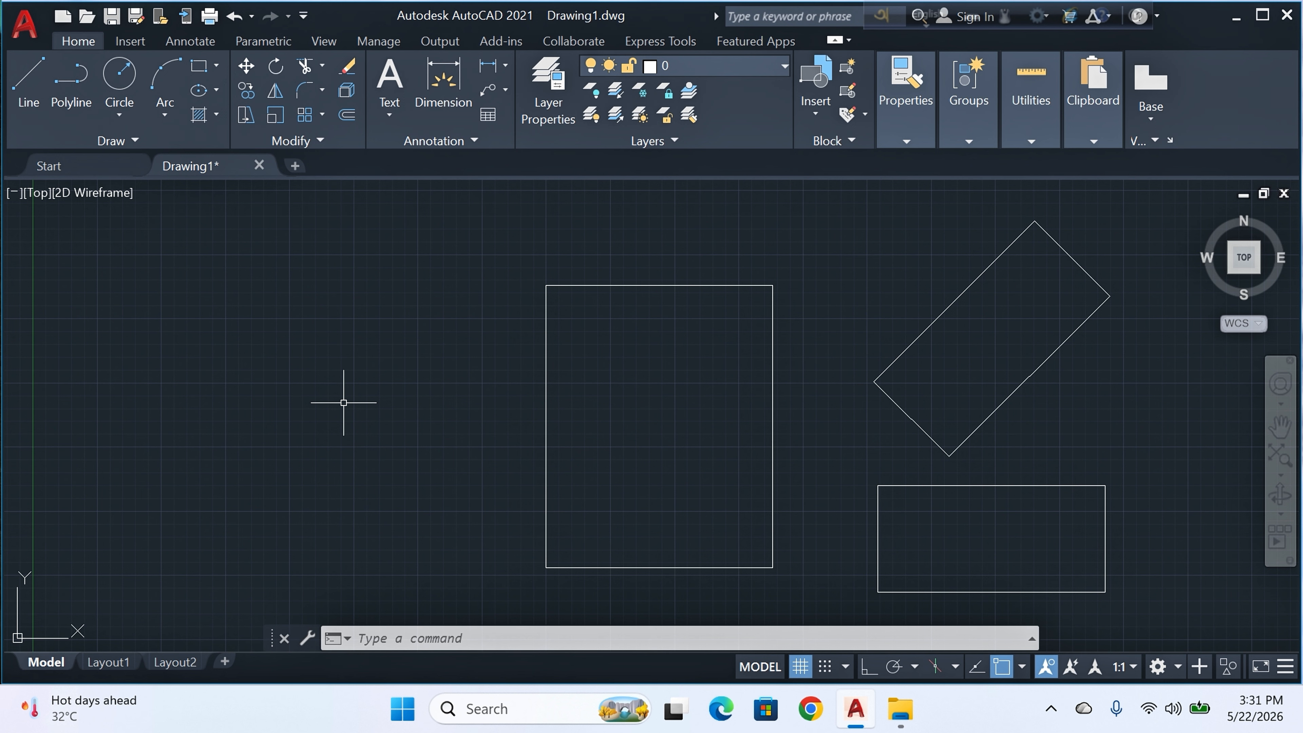
type("MI")
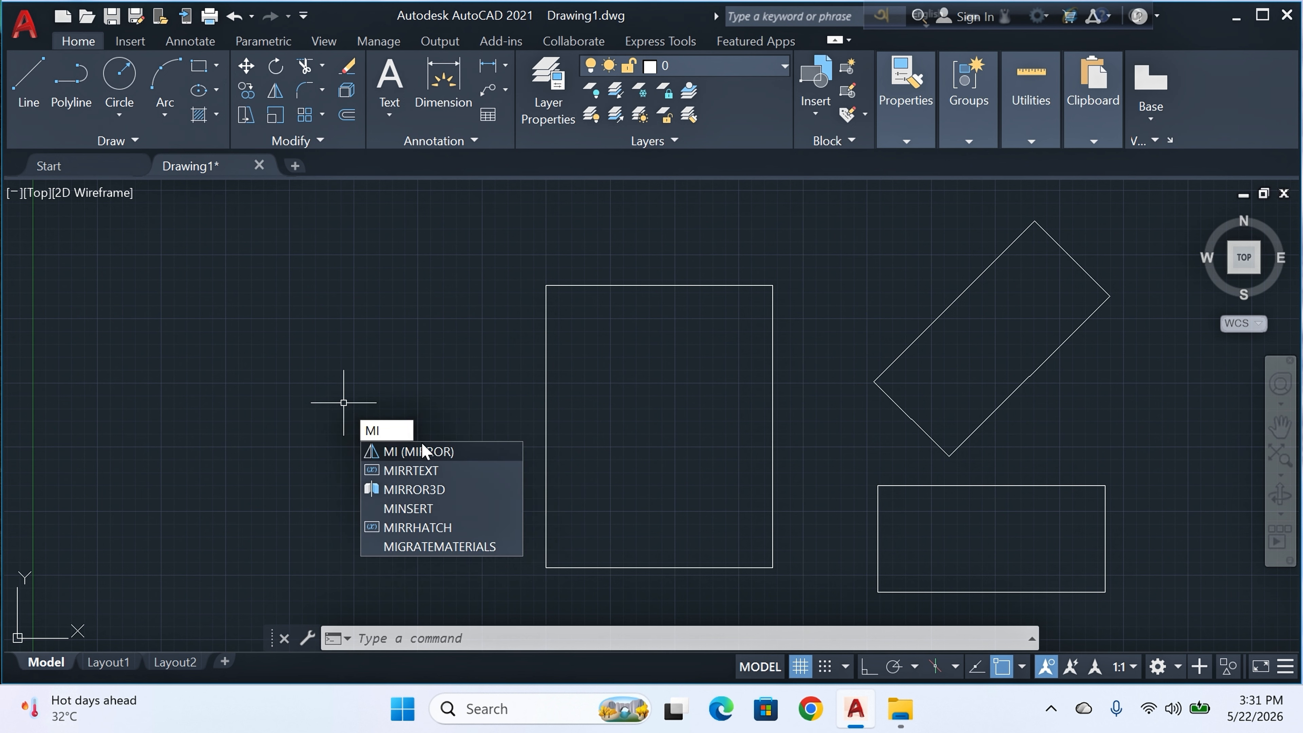
left_click(435, 451)
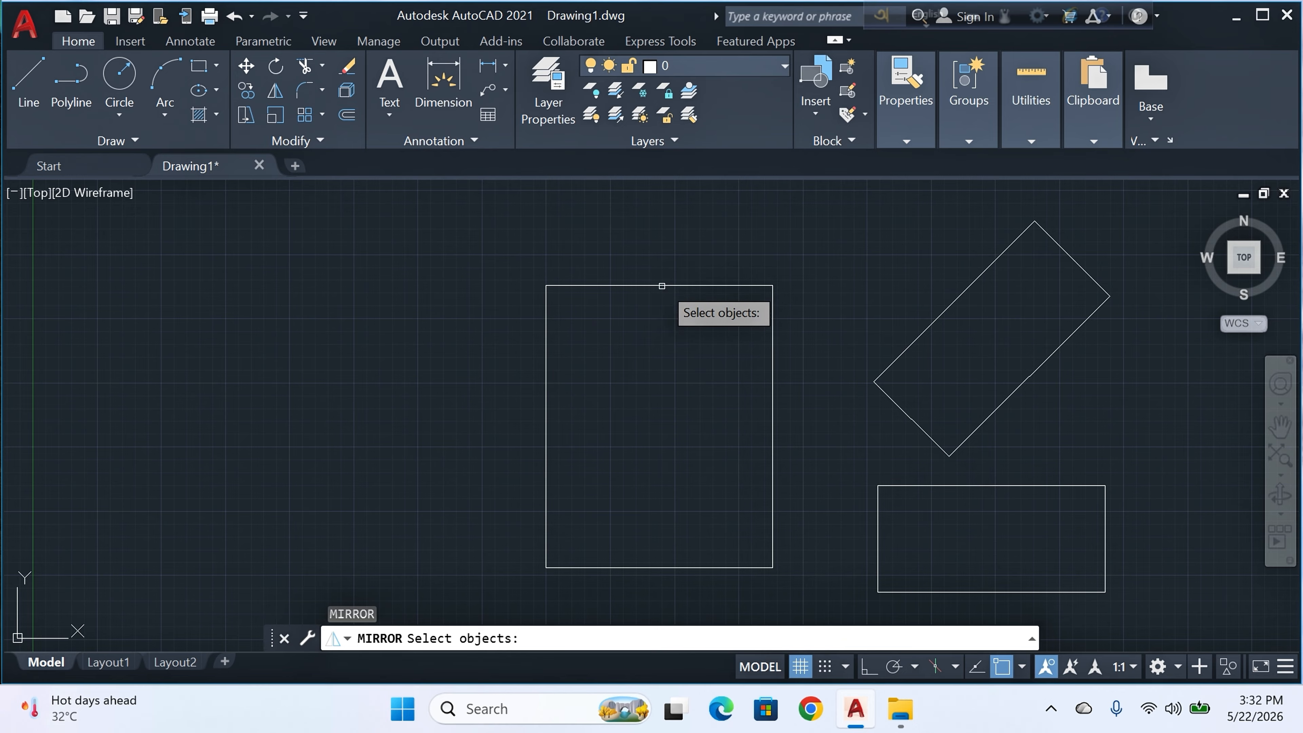
left_click(665, 286)
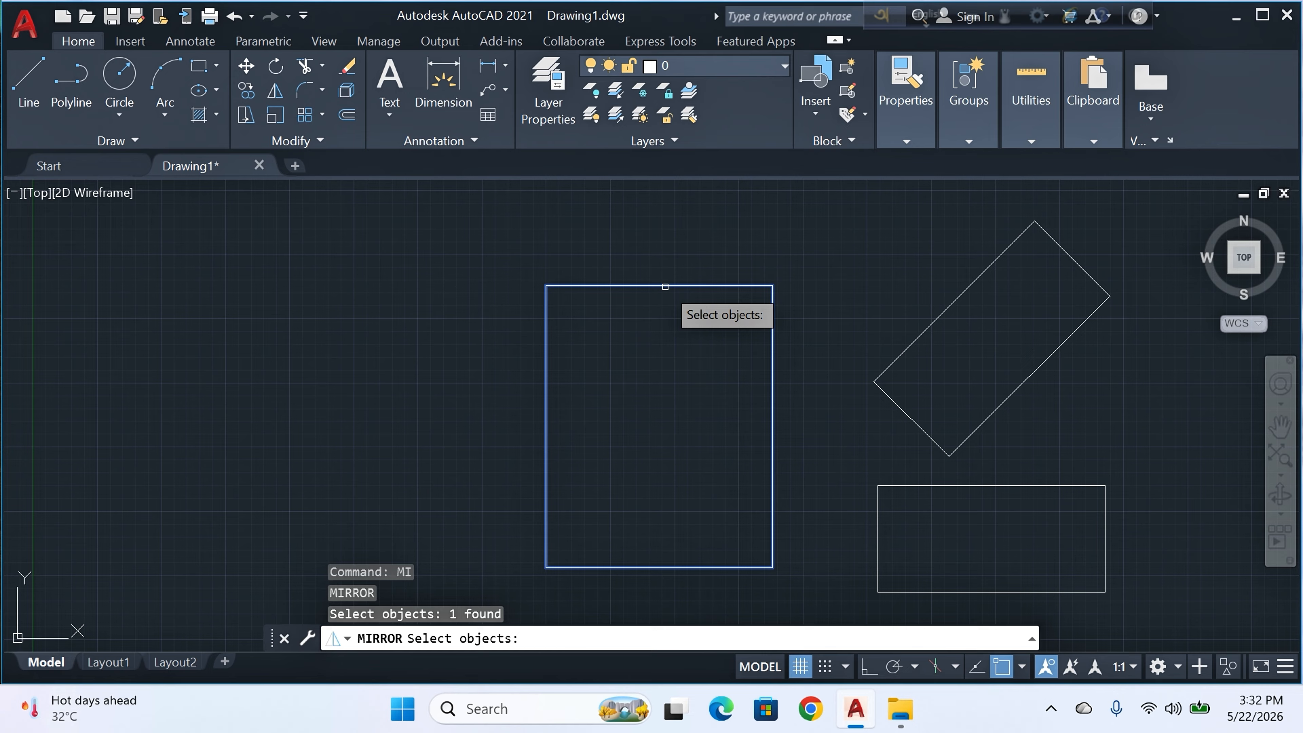
key("Return")
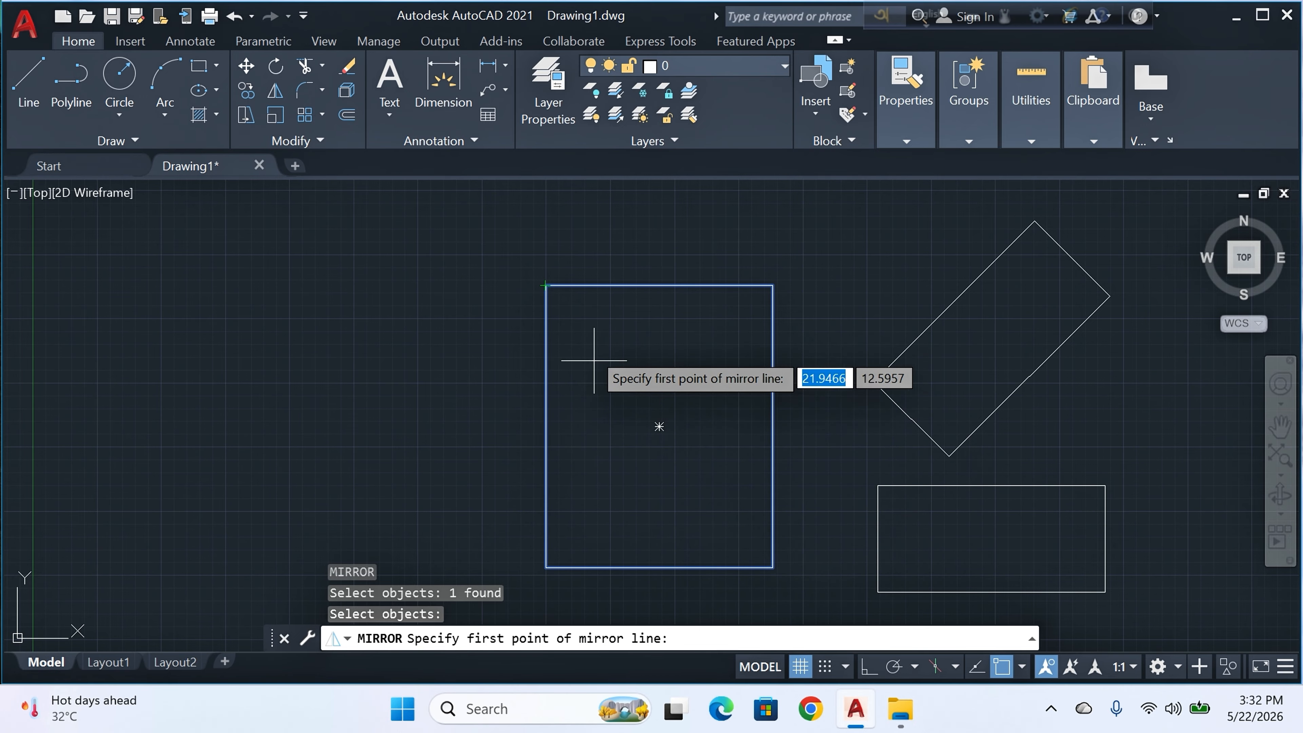
left_click(545, 286)
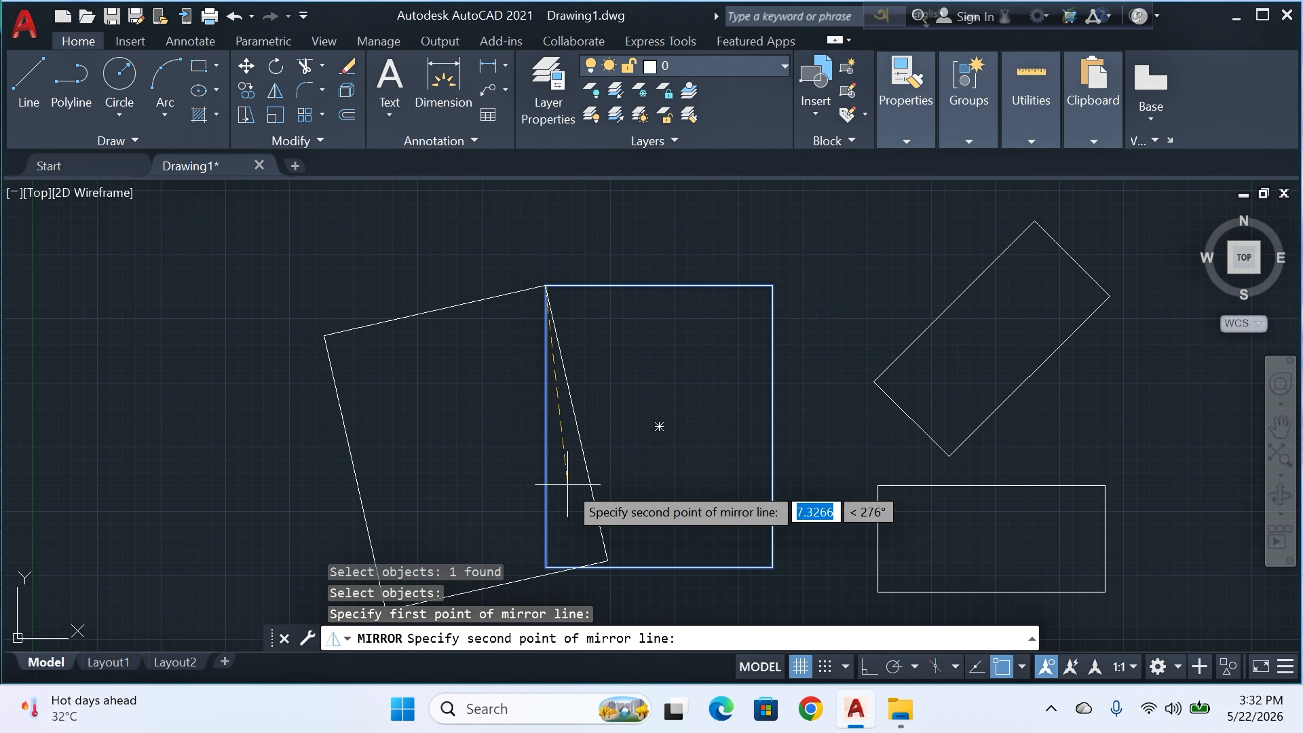
left_click(546, 568)
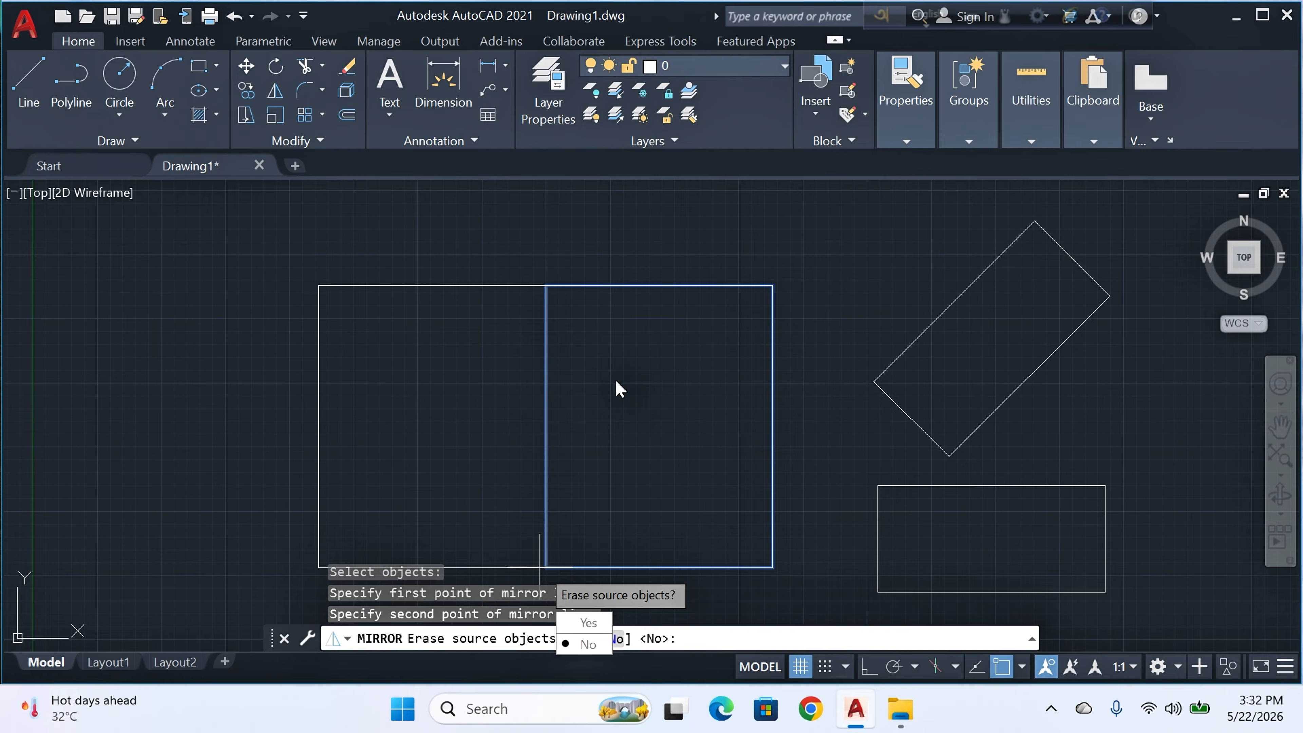
key("Escape")
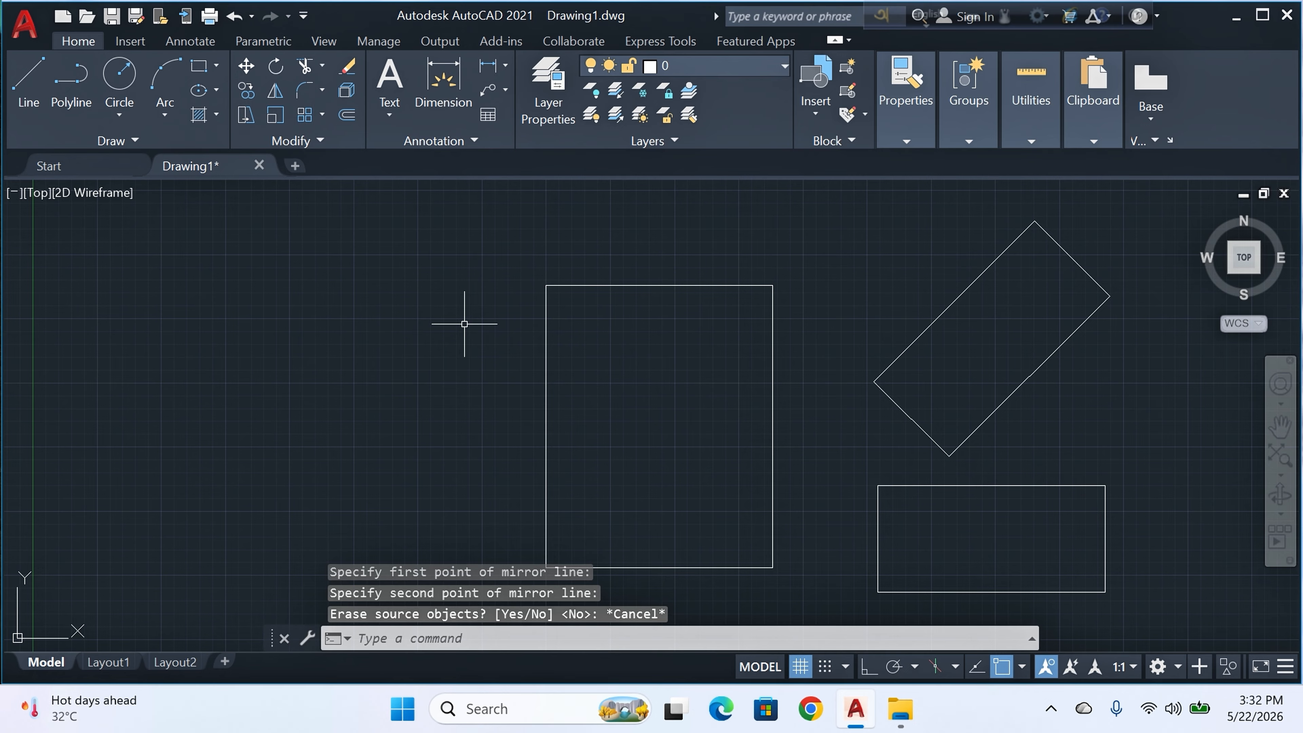
- Mirror the tall rectangle across its top edge, from the upper-left to the upper-right corner, keeping the source object
type("MI")
left_click(519, 373)
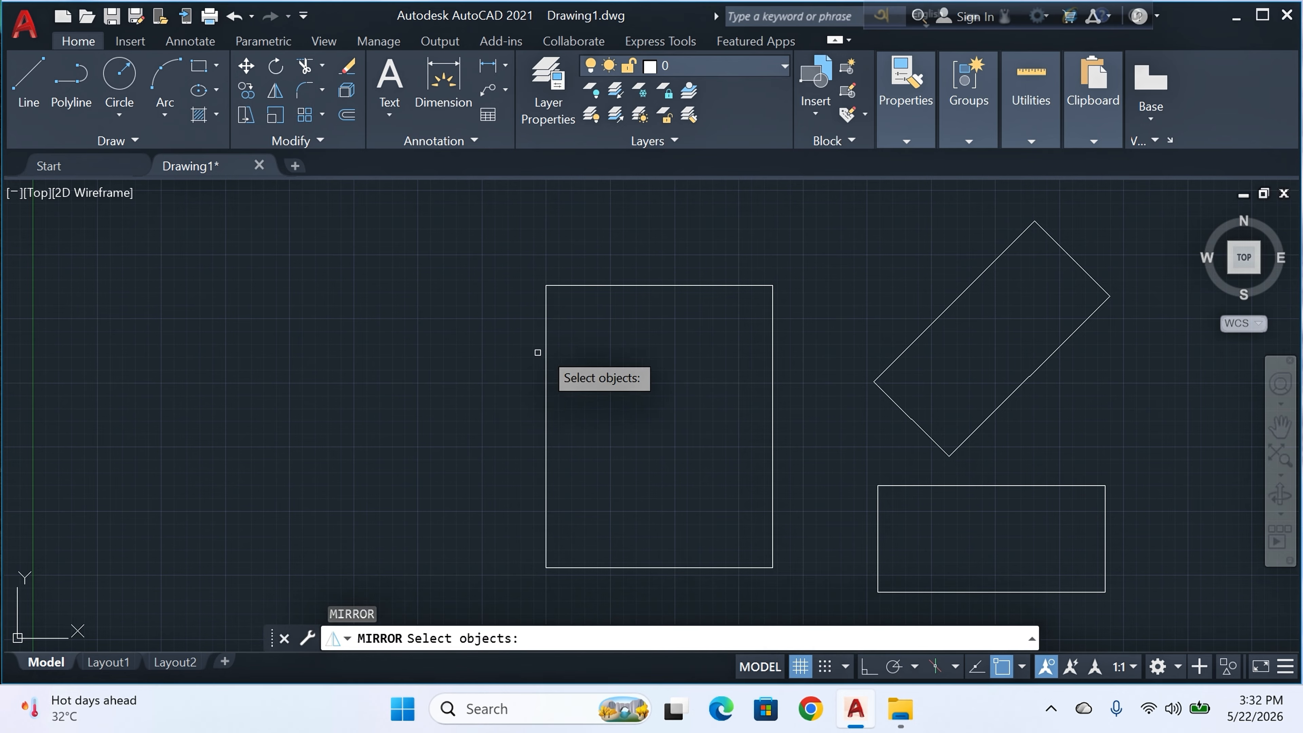
left_click(592, 286)
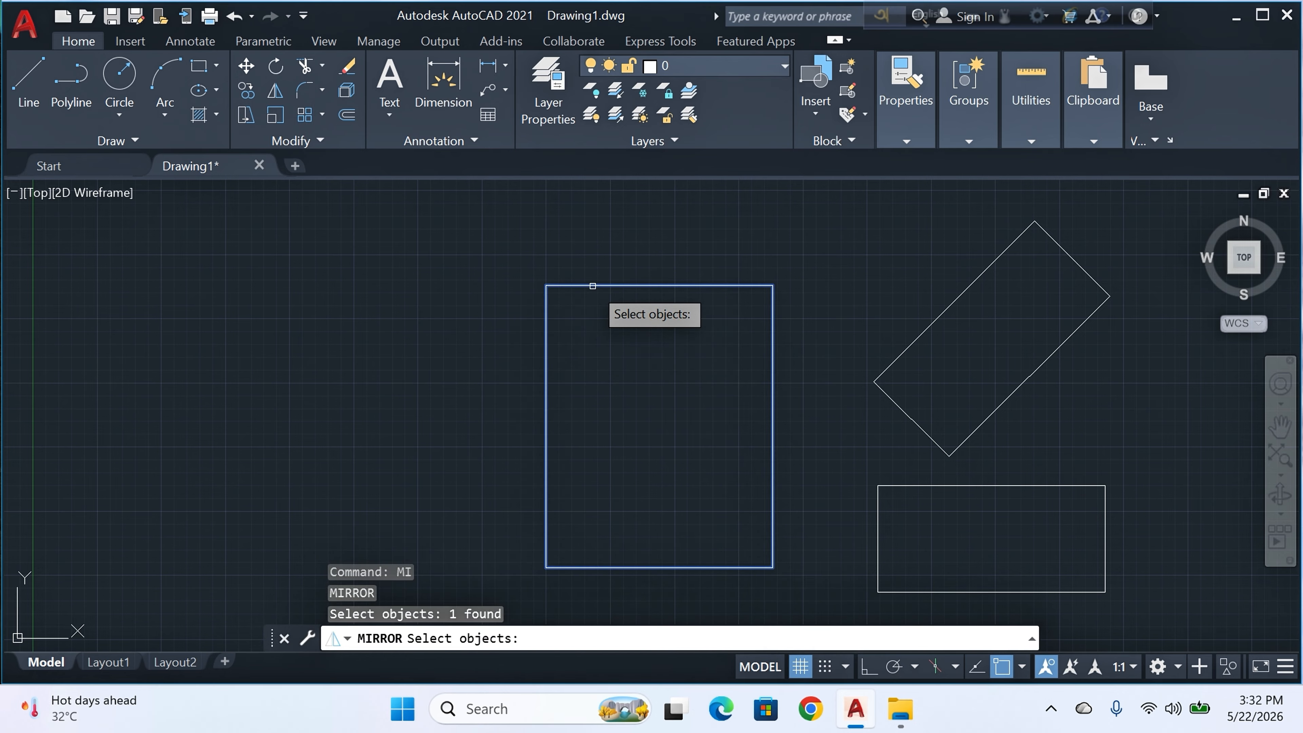
key("Return")
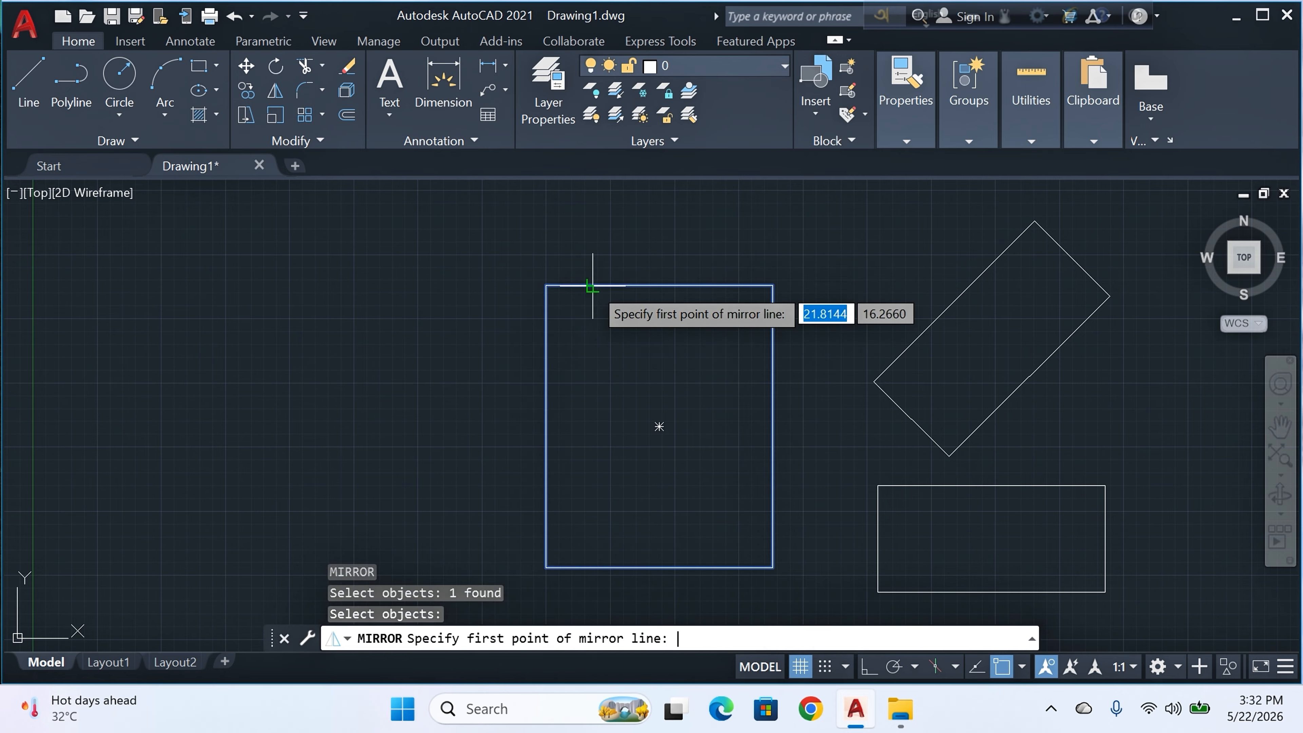
left_click(545, 286)
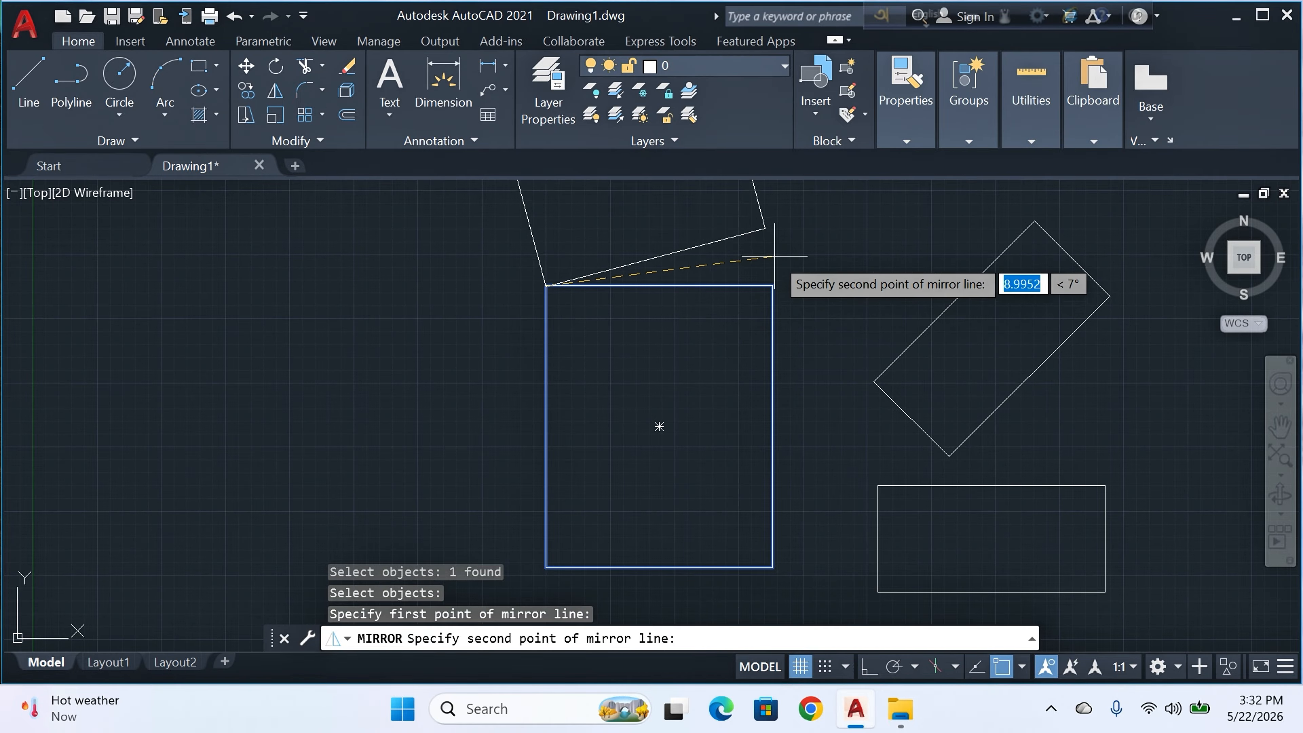
left_click(772, 286)
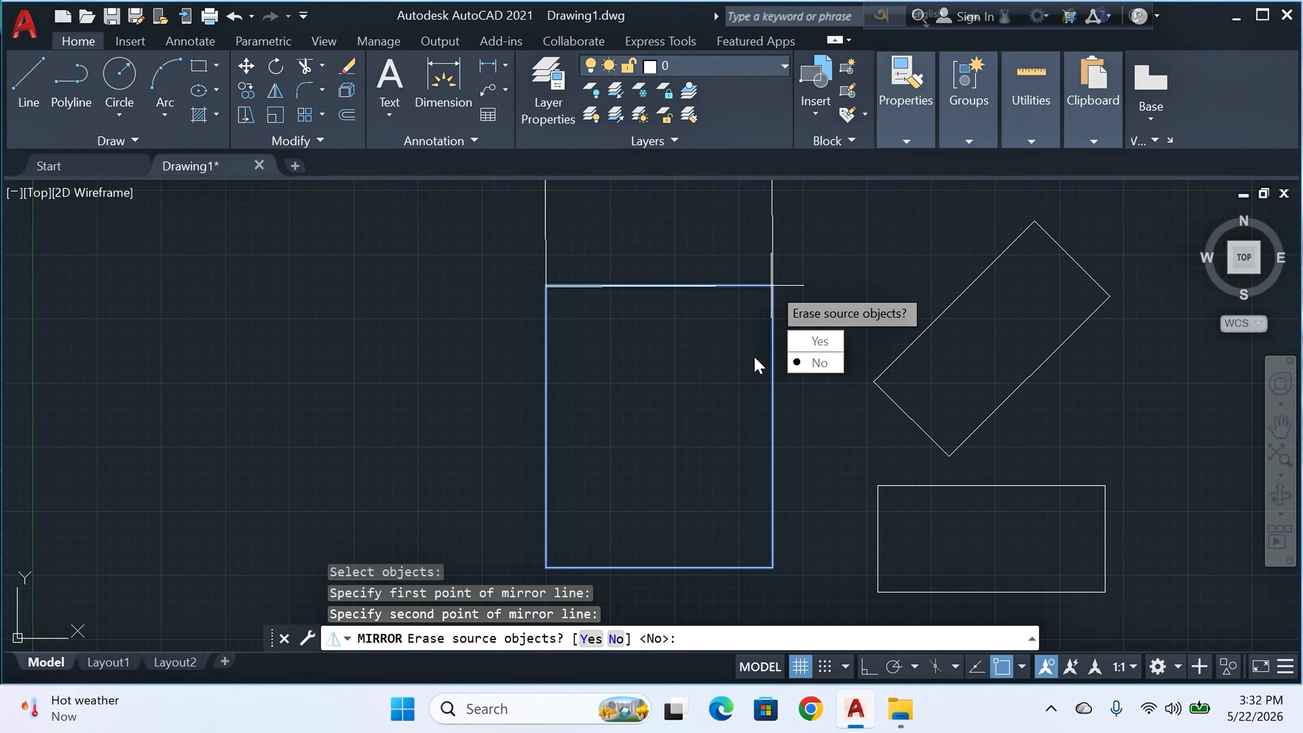
left_click(820, 362)
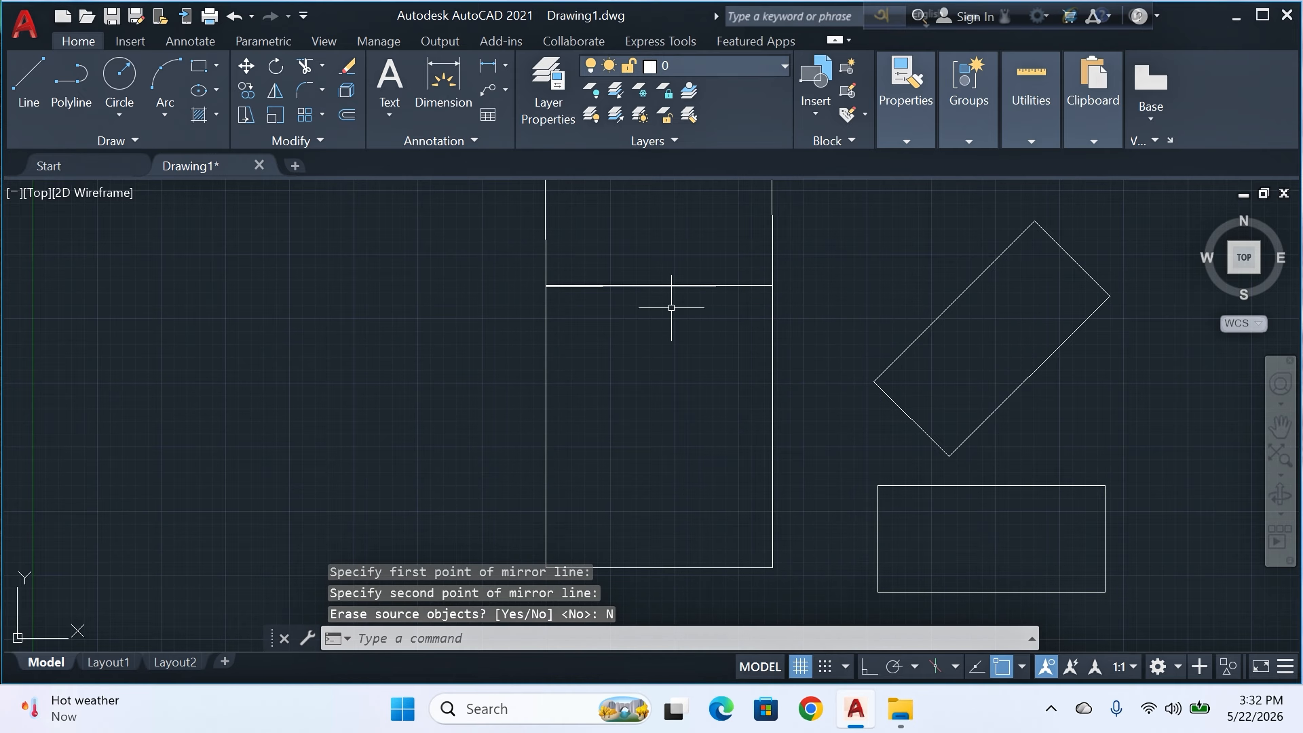
scroll(671, 307, "down", 4)
scroll(674, 297, "up", 4)
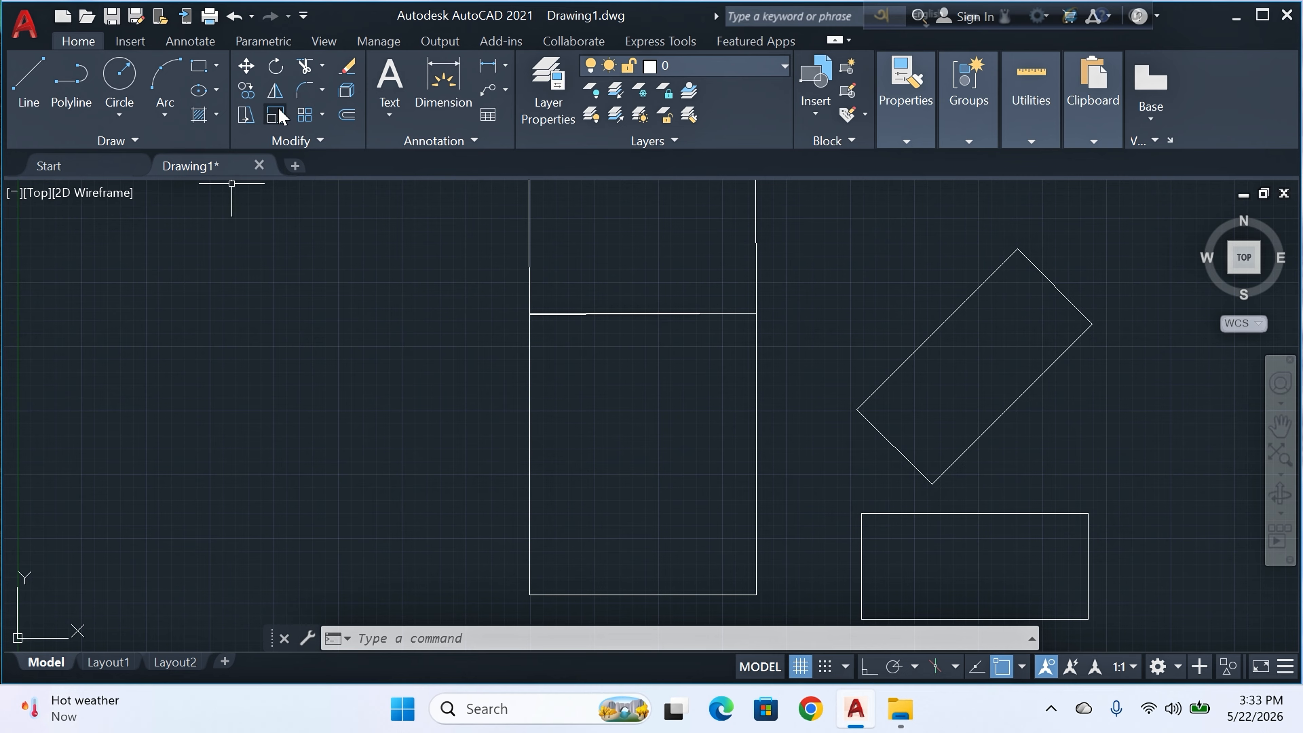
- Scale the lower-right rectangle down freehand to about 0.6 of its size, using its upper-left corner as the base point
left_click(272, 119)
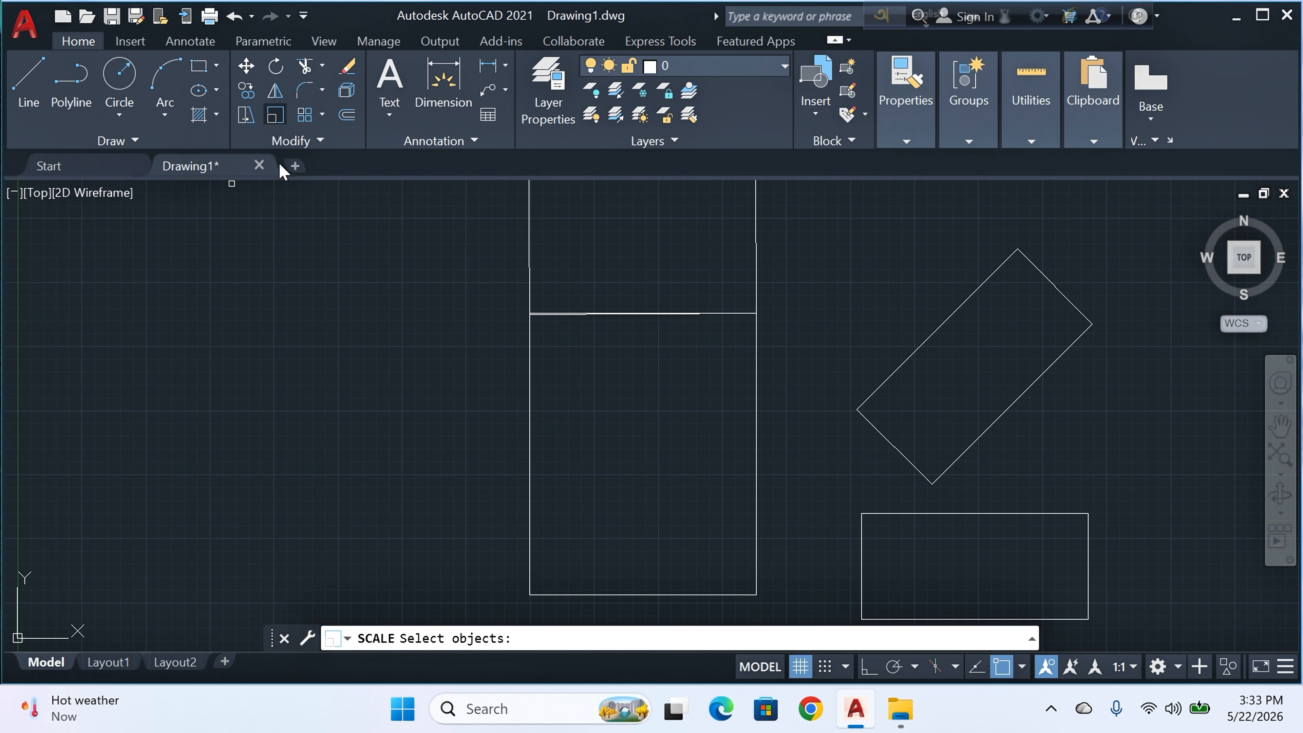
left_click(890, 514)
key("Return")
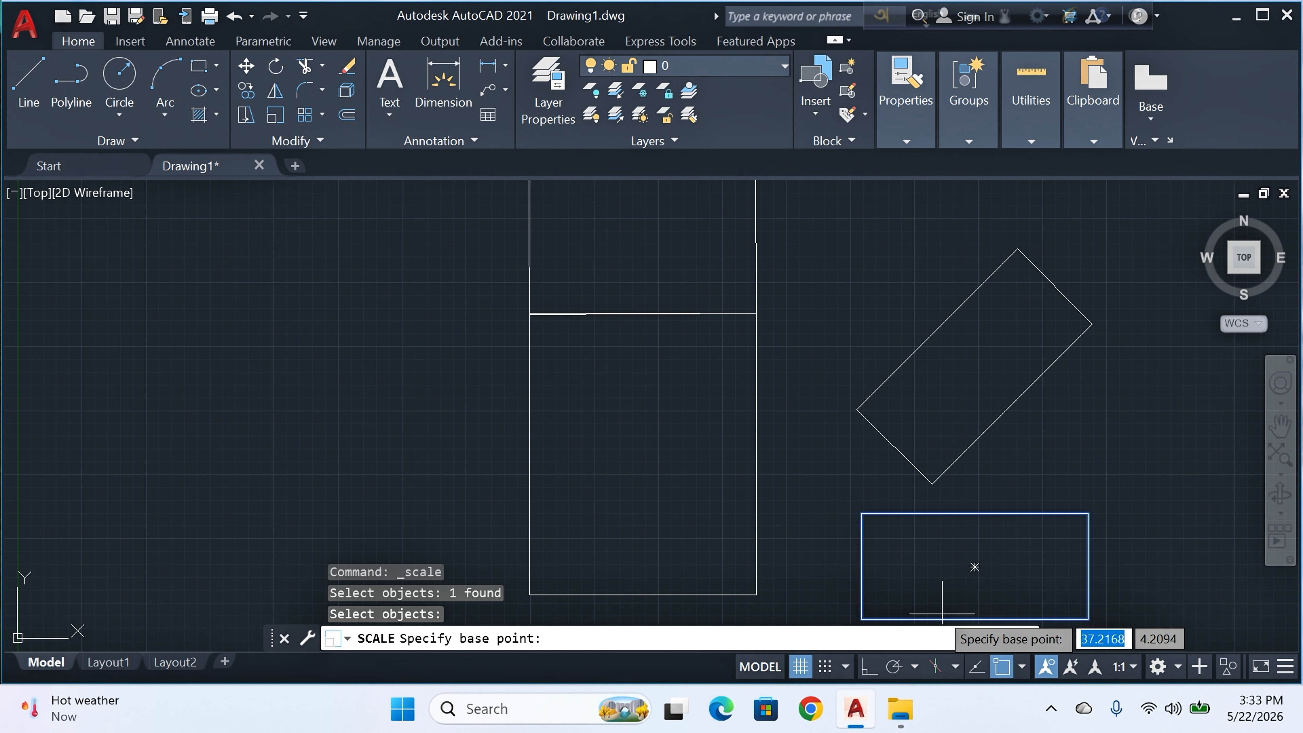
left_click(861, 513)
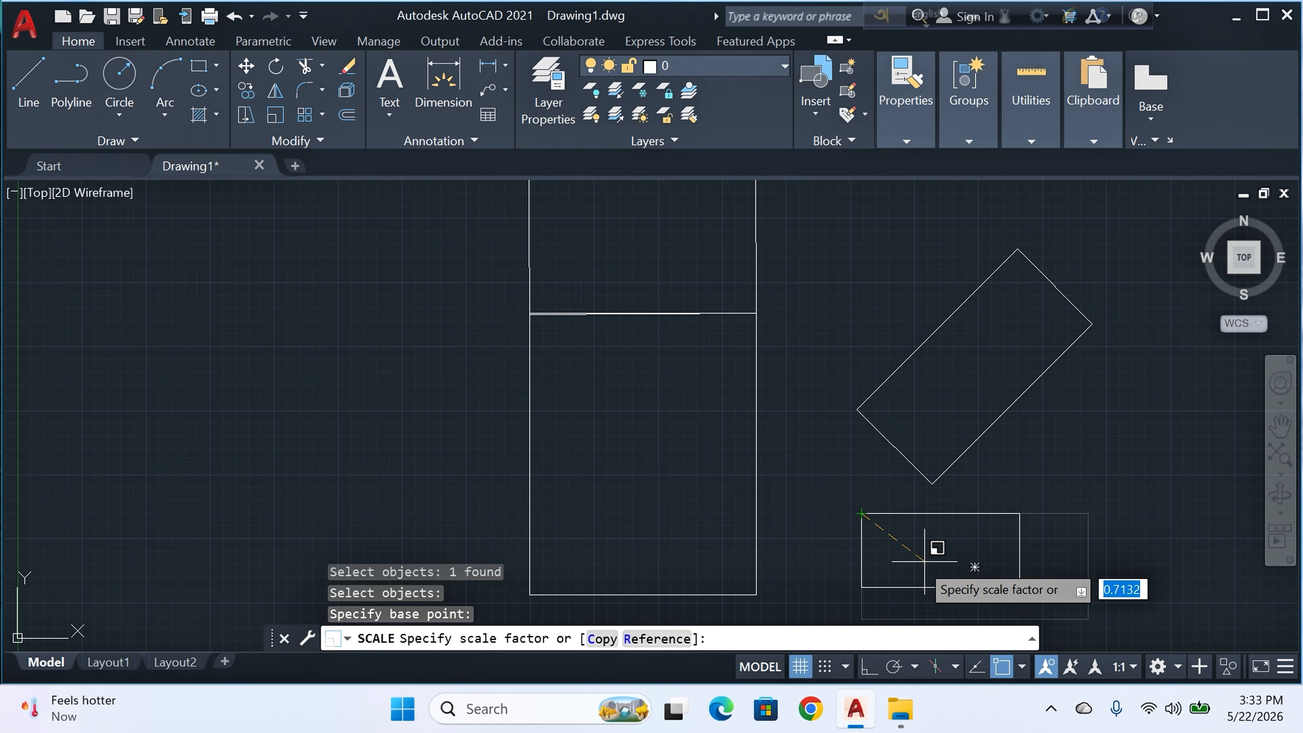
left_click(912, 559)
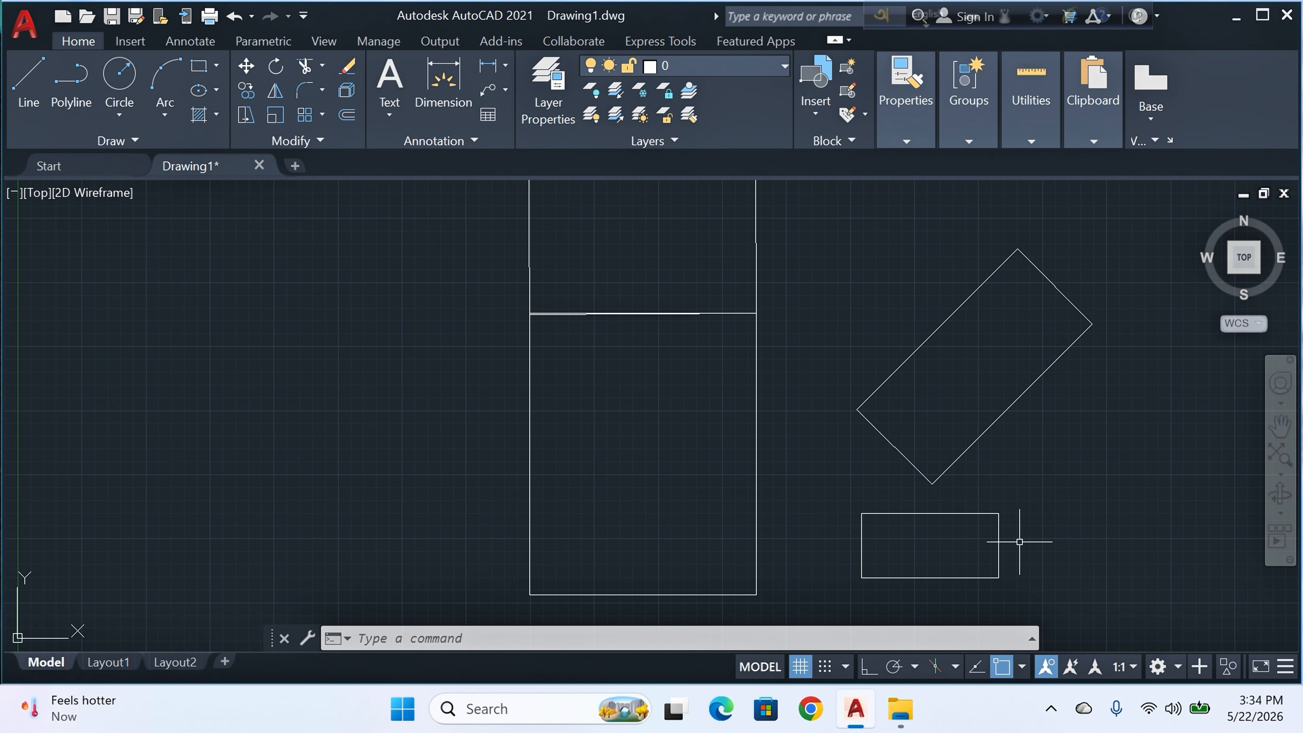
- Scale the small lower-right rectangle up freehand by a factor of about 3.1, using its lower-right corner as the base point
type("SC")
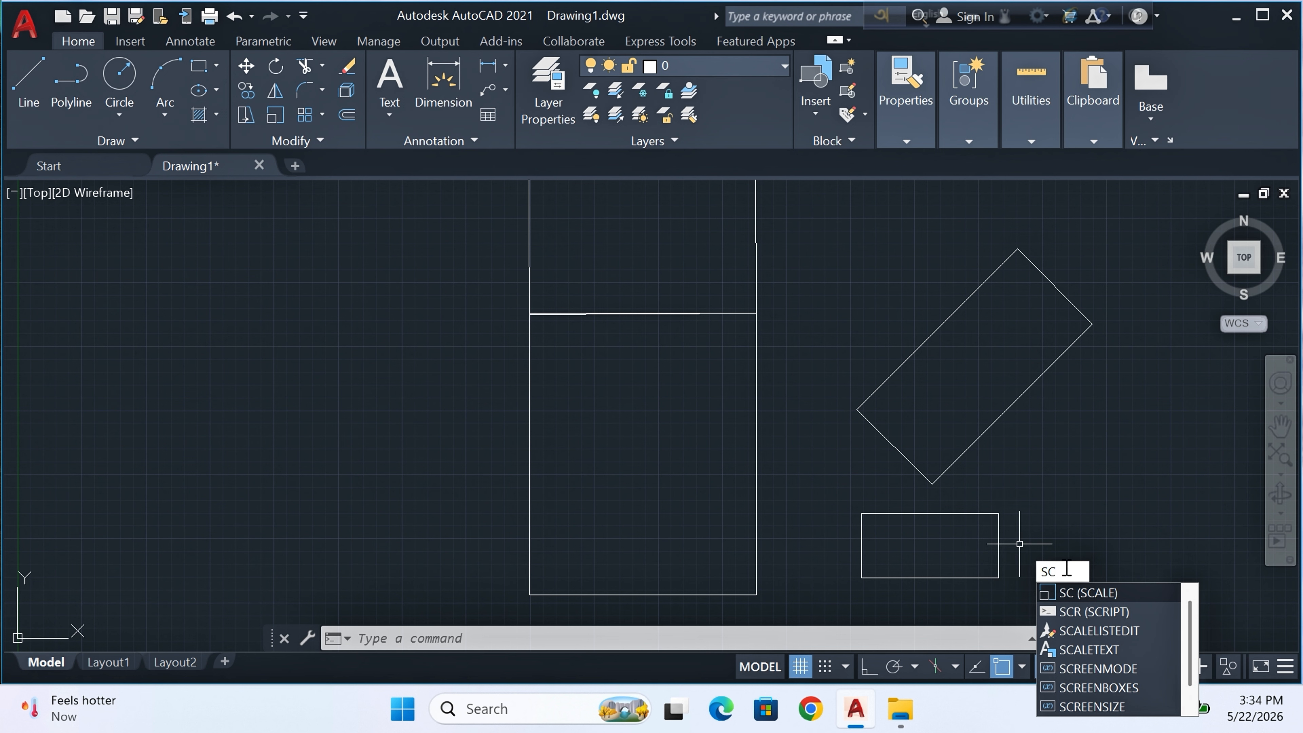
type("ALE")
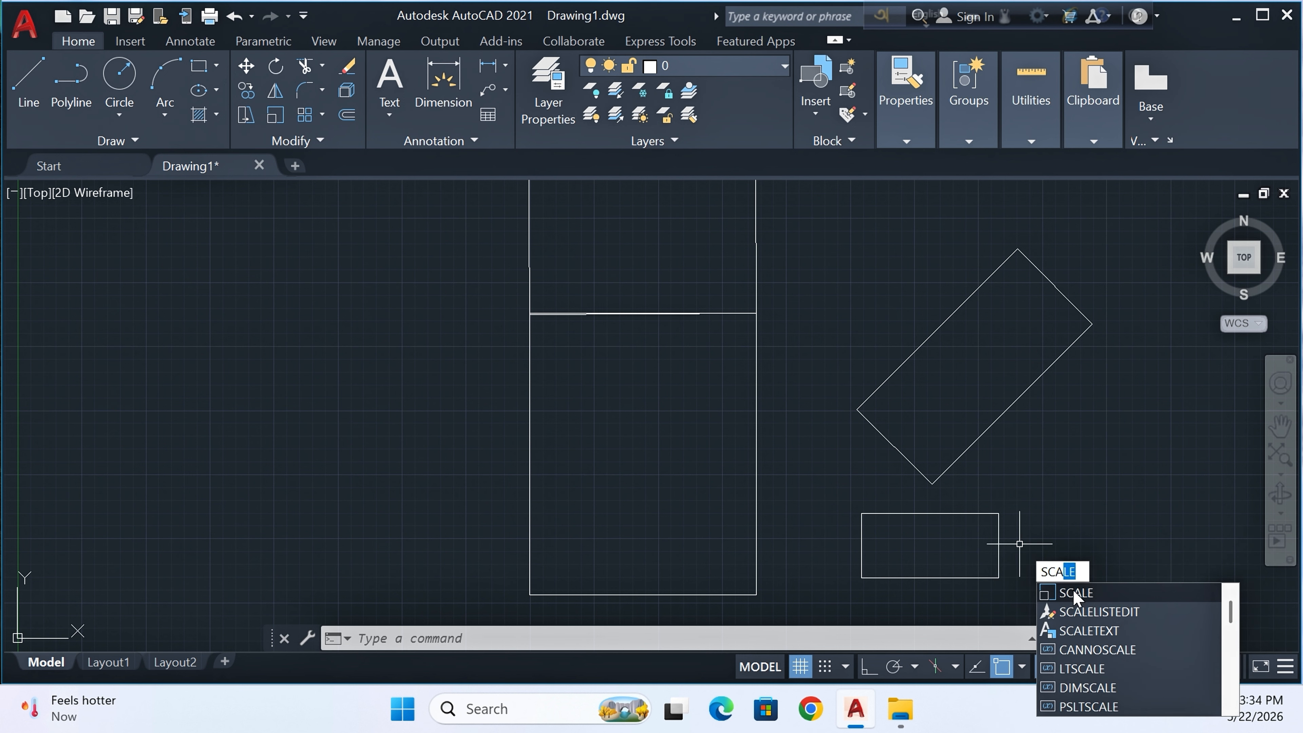
left_click(1074, 594)
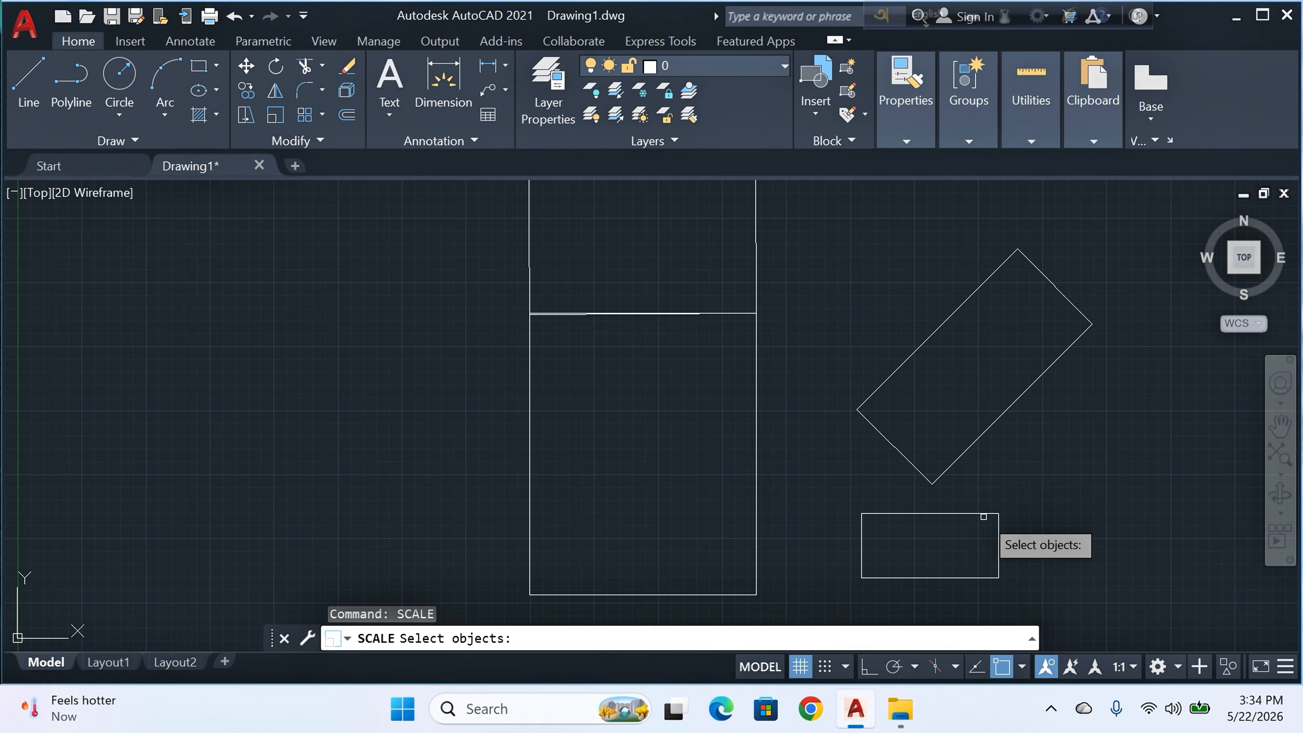
left_click(964, 514)
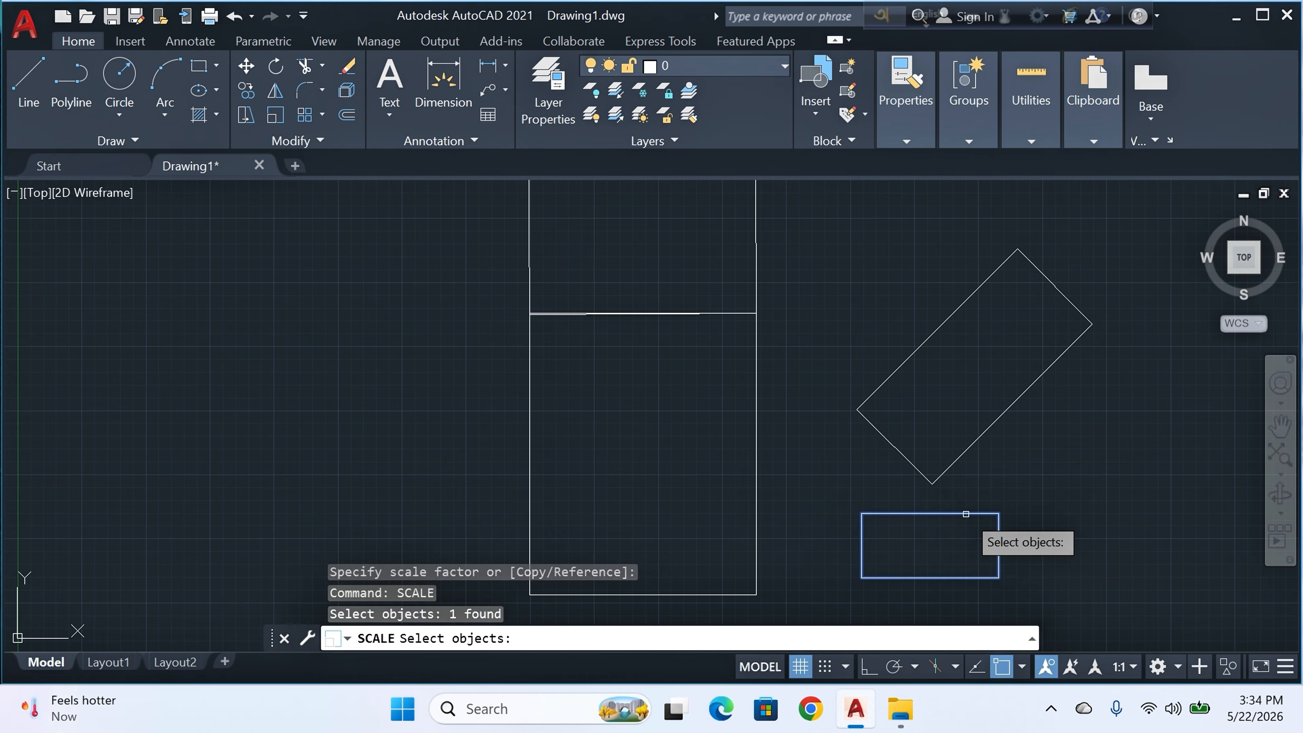
key("Return")
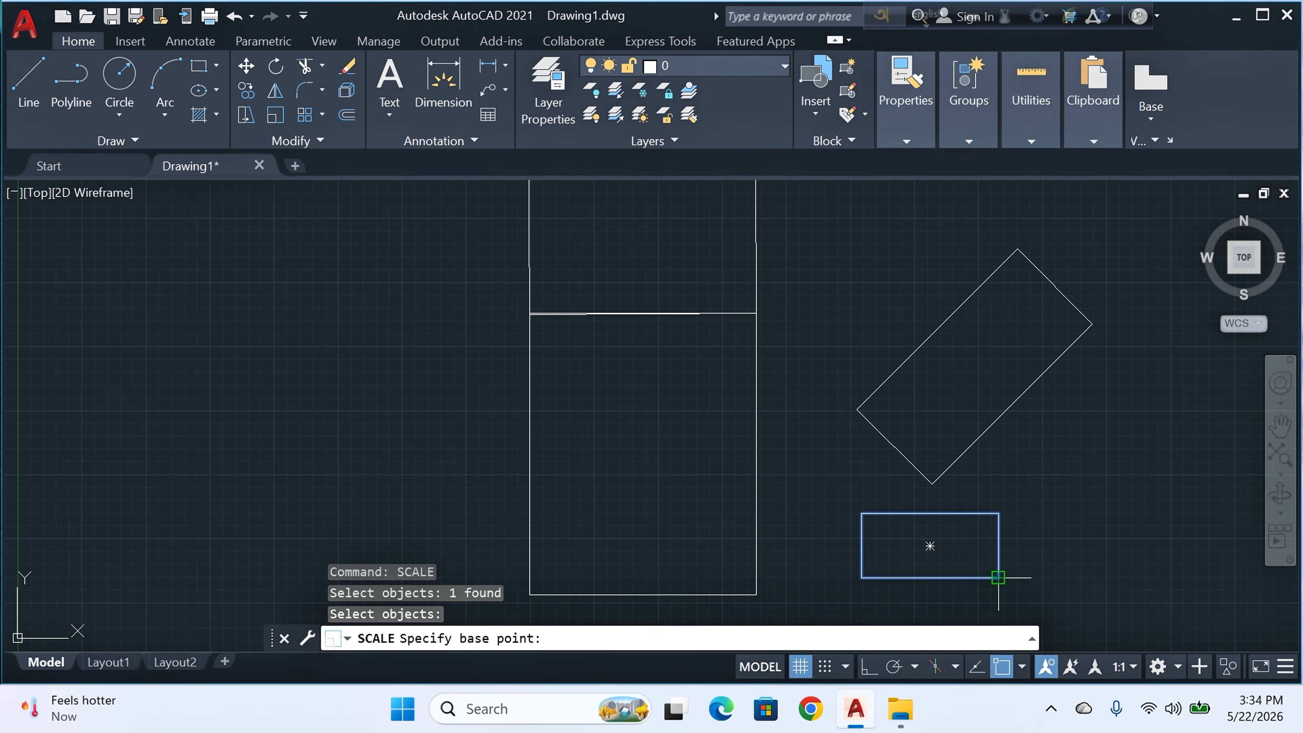
left_click(998, 577)
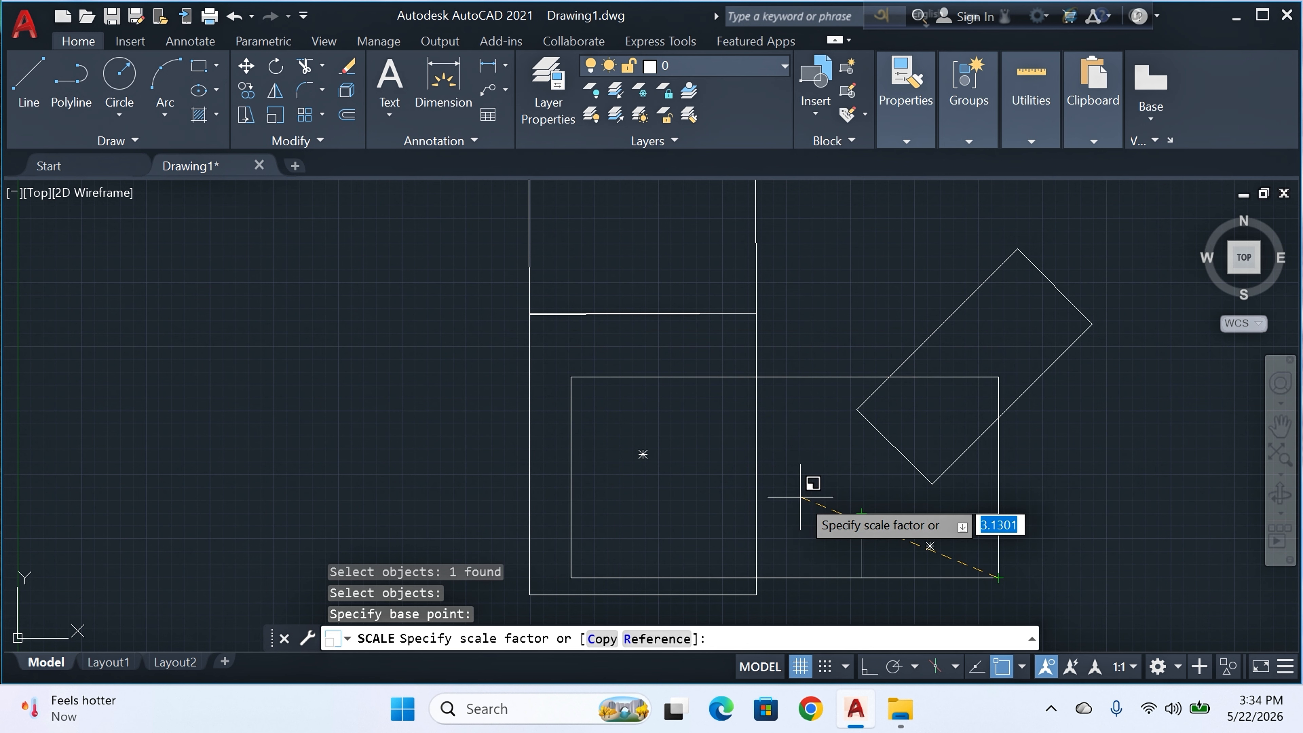
left_click(809, 486)
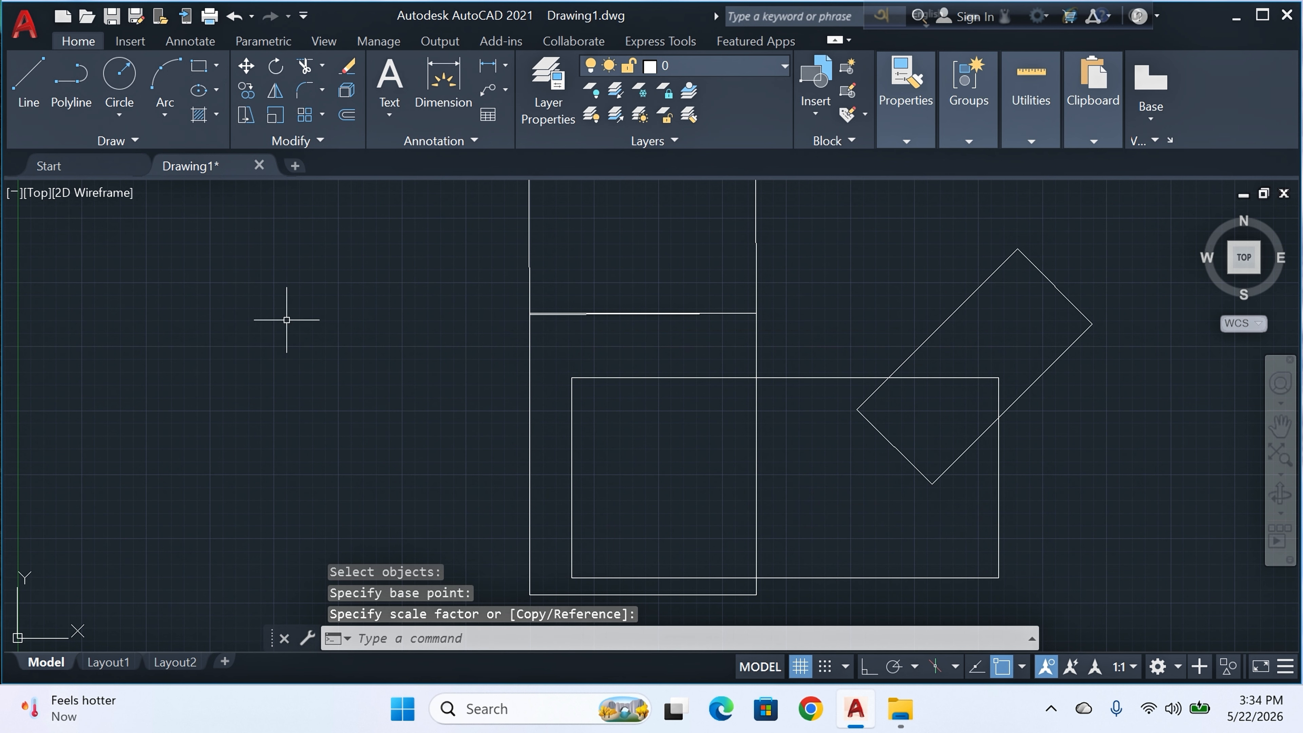